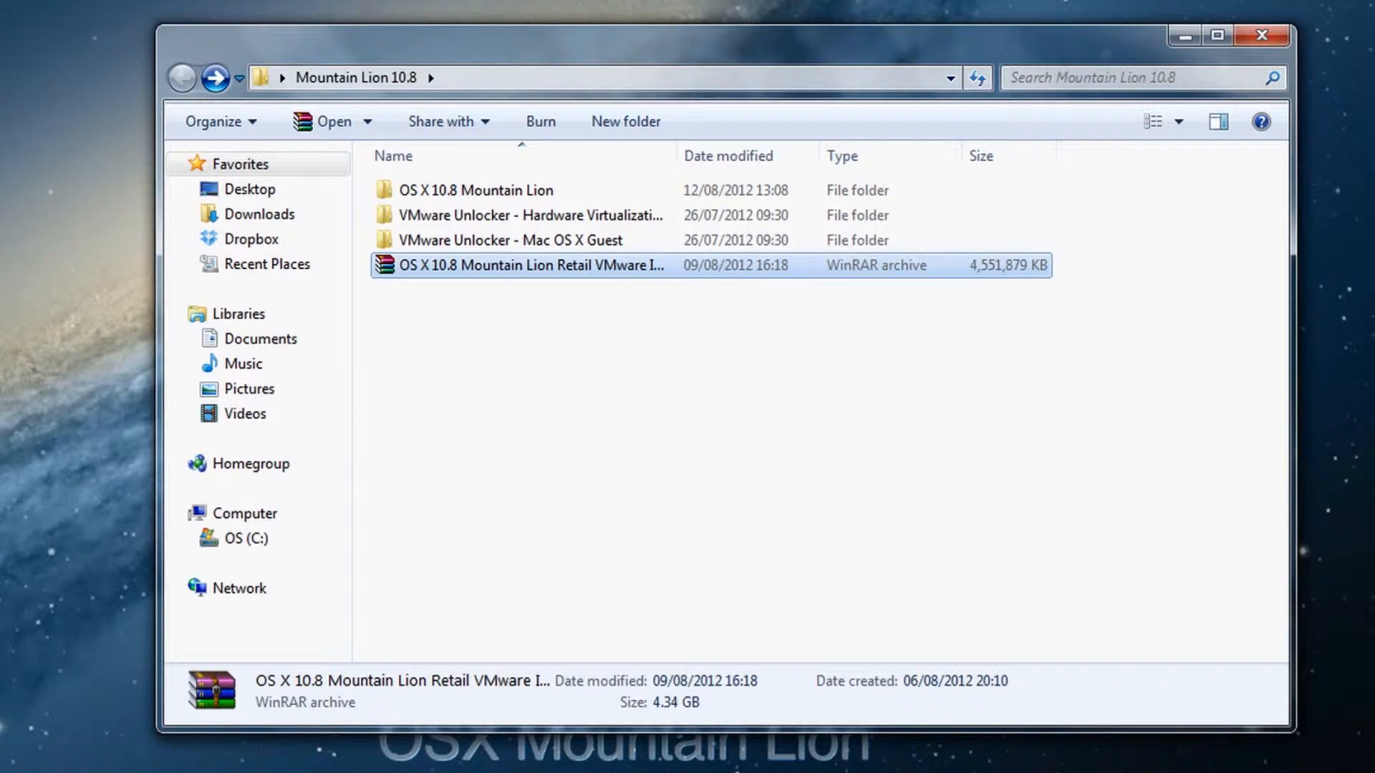
# - Open the VMware Workstation Unlocker - Windows folder under VMware 8.x Series in VMware Unlocker - Mac OS X Guest
pyautogui.click(737, 401)
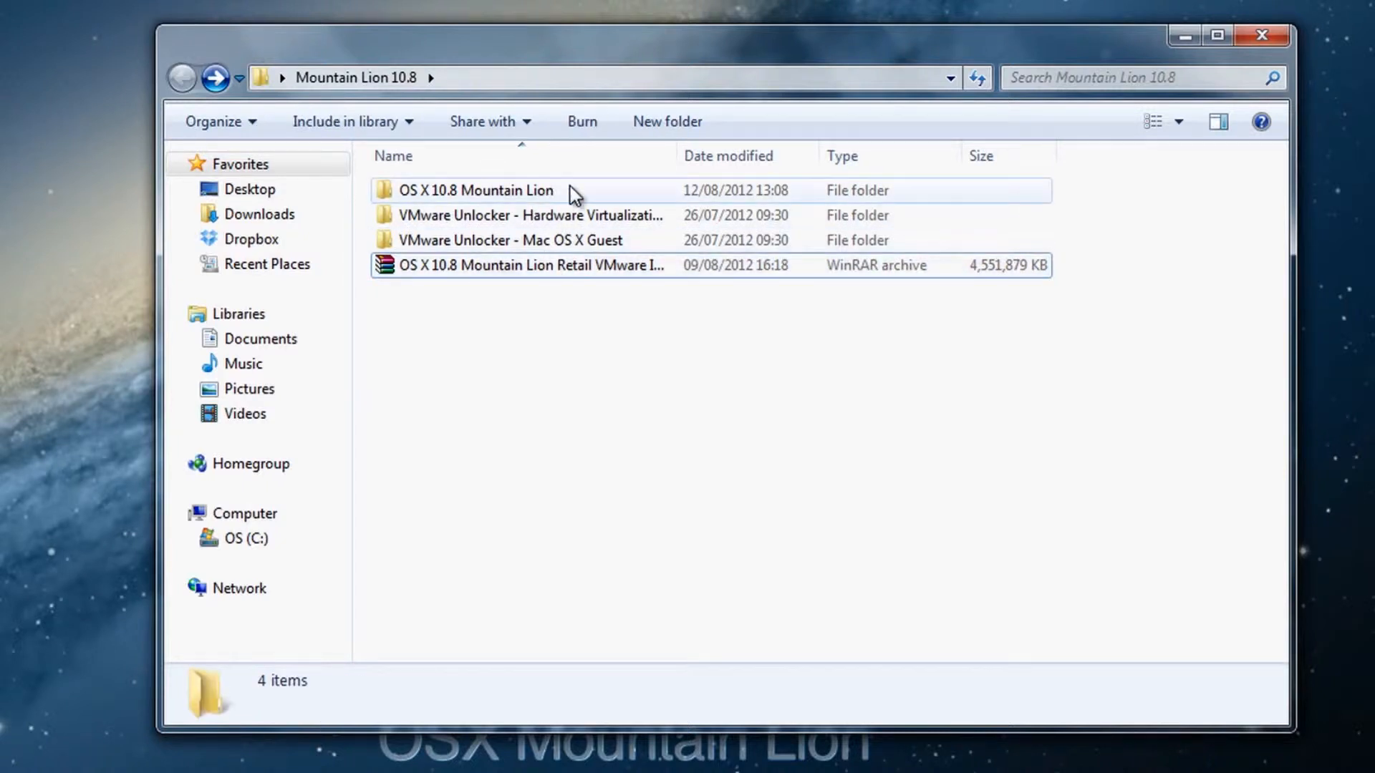
pyautogui.click(592, 243)
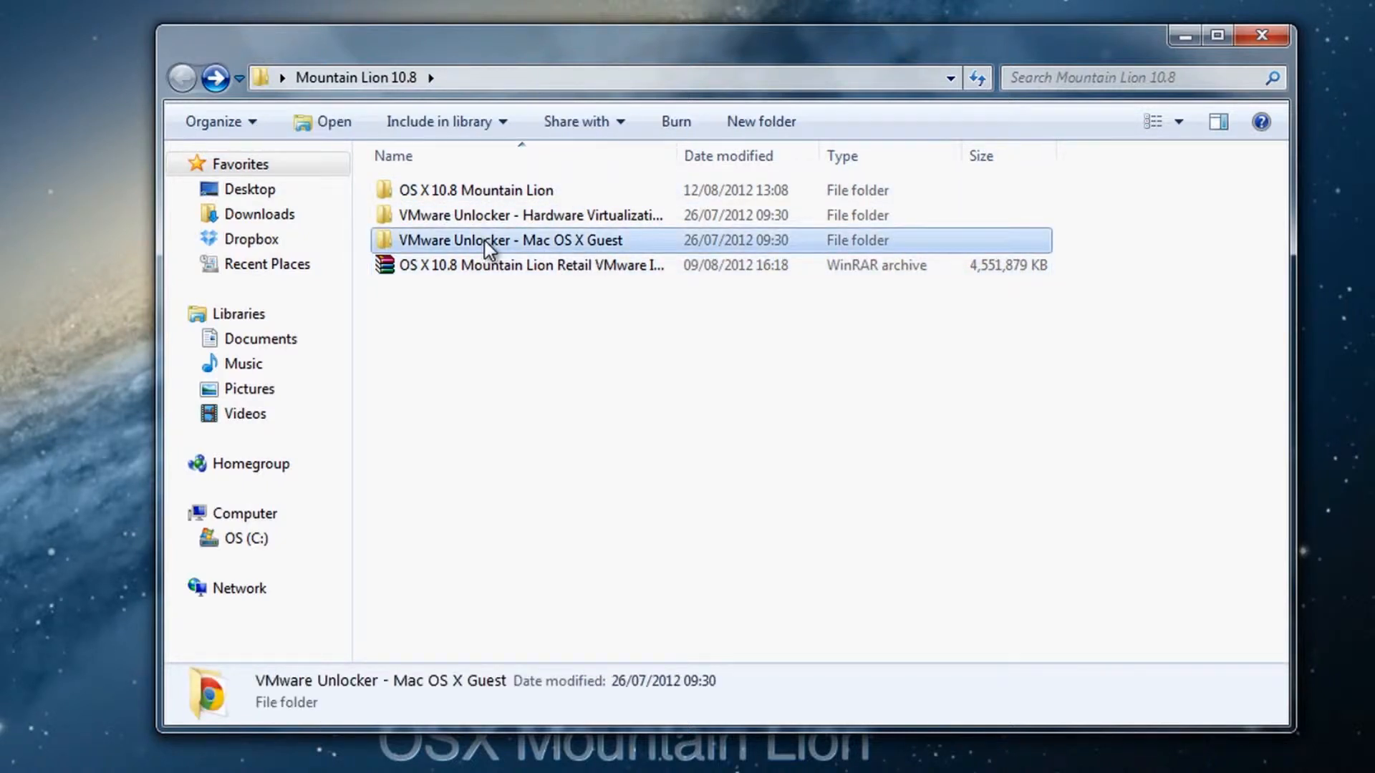
pyautogui.doubleClick(652, 240)
pyautogui.doubleClick(562, 218)
pyautogui.doubleClick(594, 289)
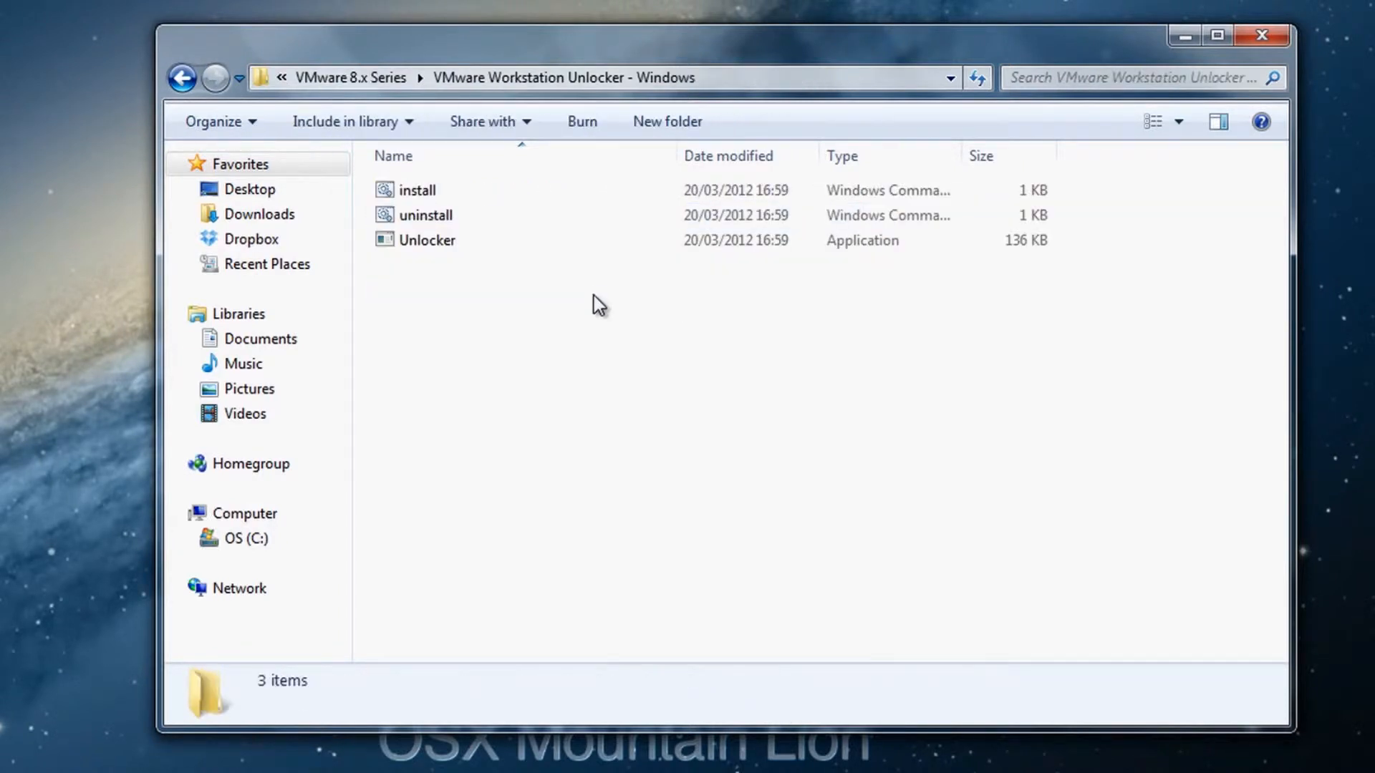
# - Run the install command script in the unlocker folder as administrator
pyautogui.hotkey('ctrl', 'a')
pyautogui.click(494, 322)
pyautogui.click(415, 189)
pyautogui.rightClick(479, 183)
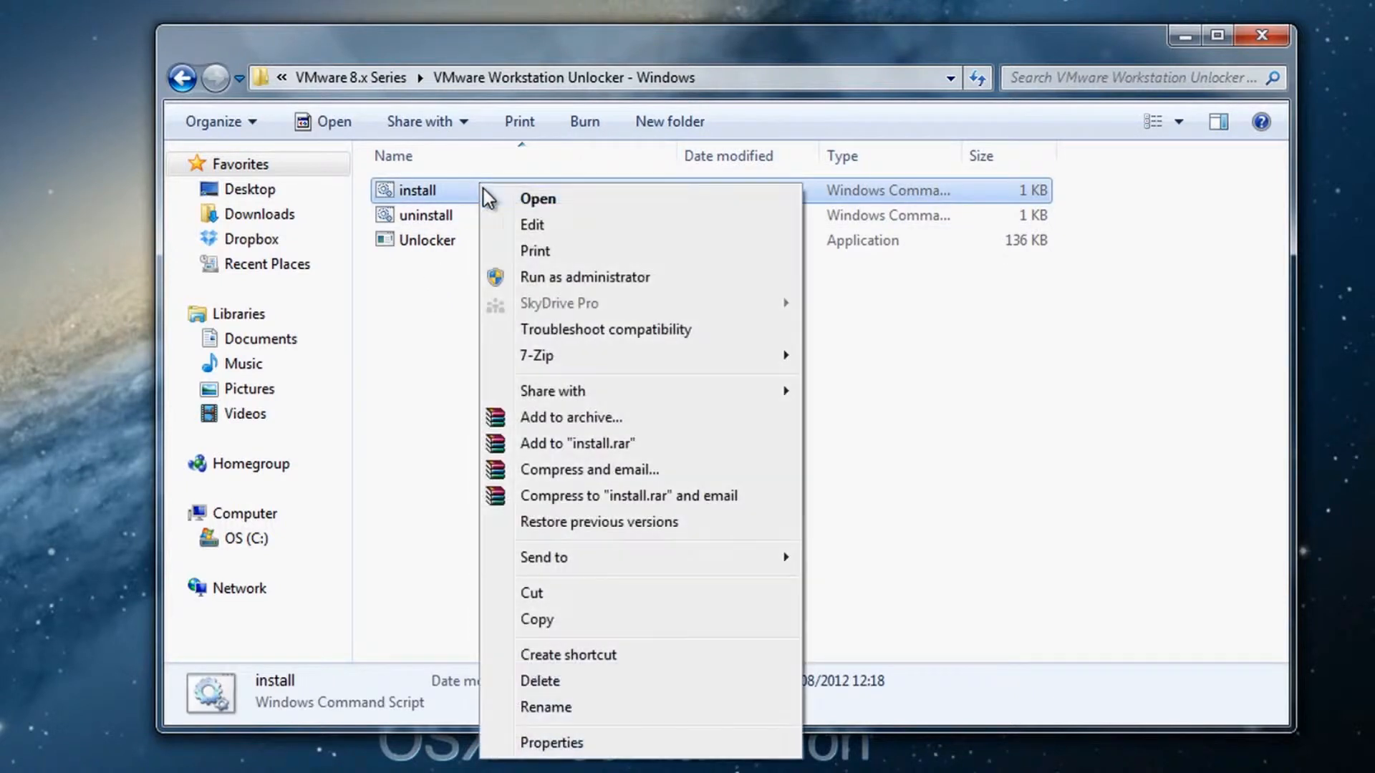
pyautogui.click(549, 276)
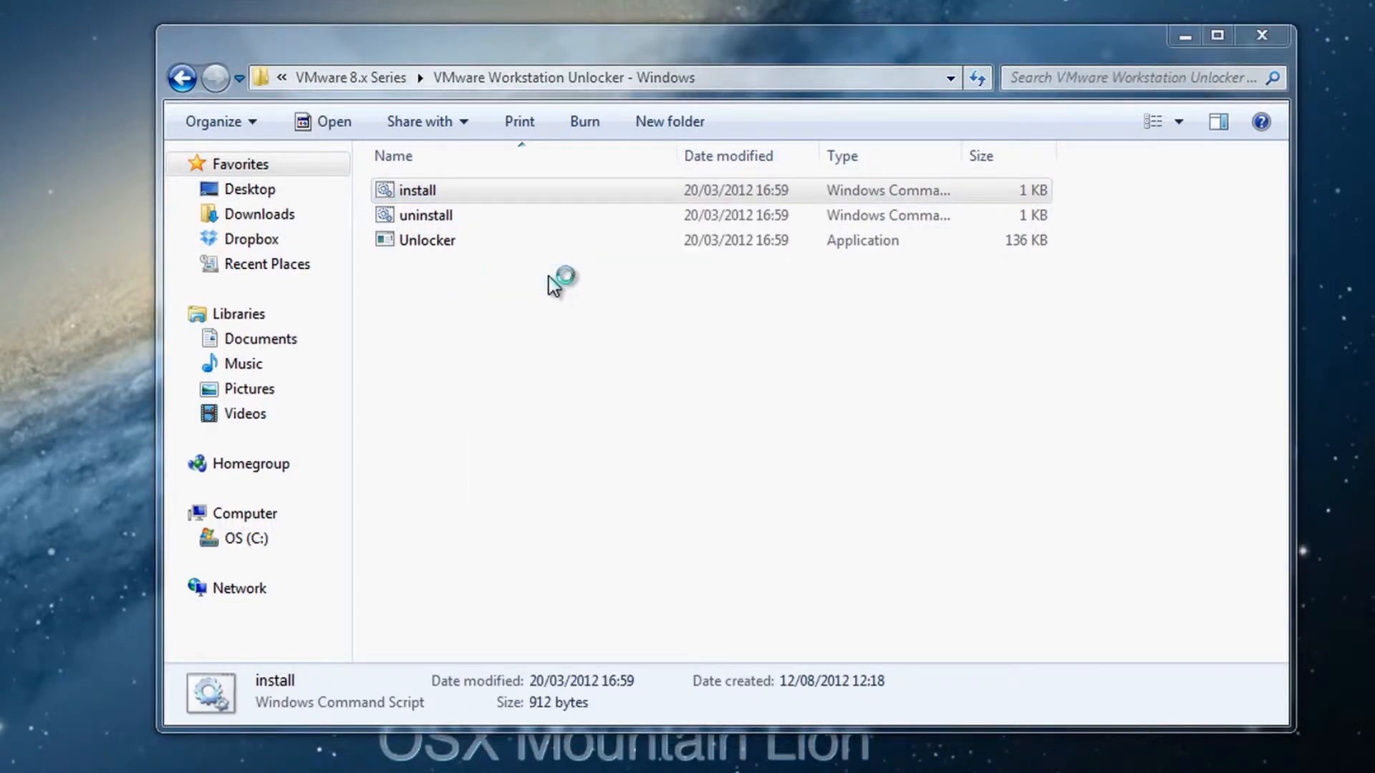
pyautogui.moveTo(494, 19); pyautogui.dragTo(945, 142)
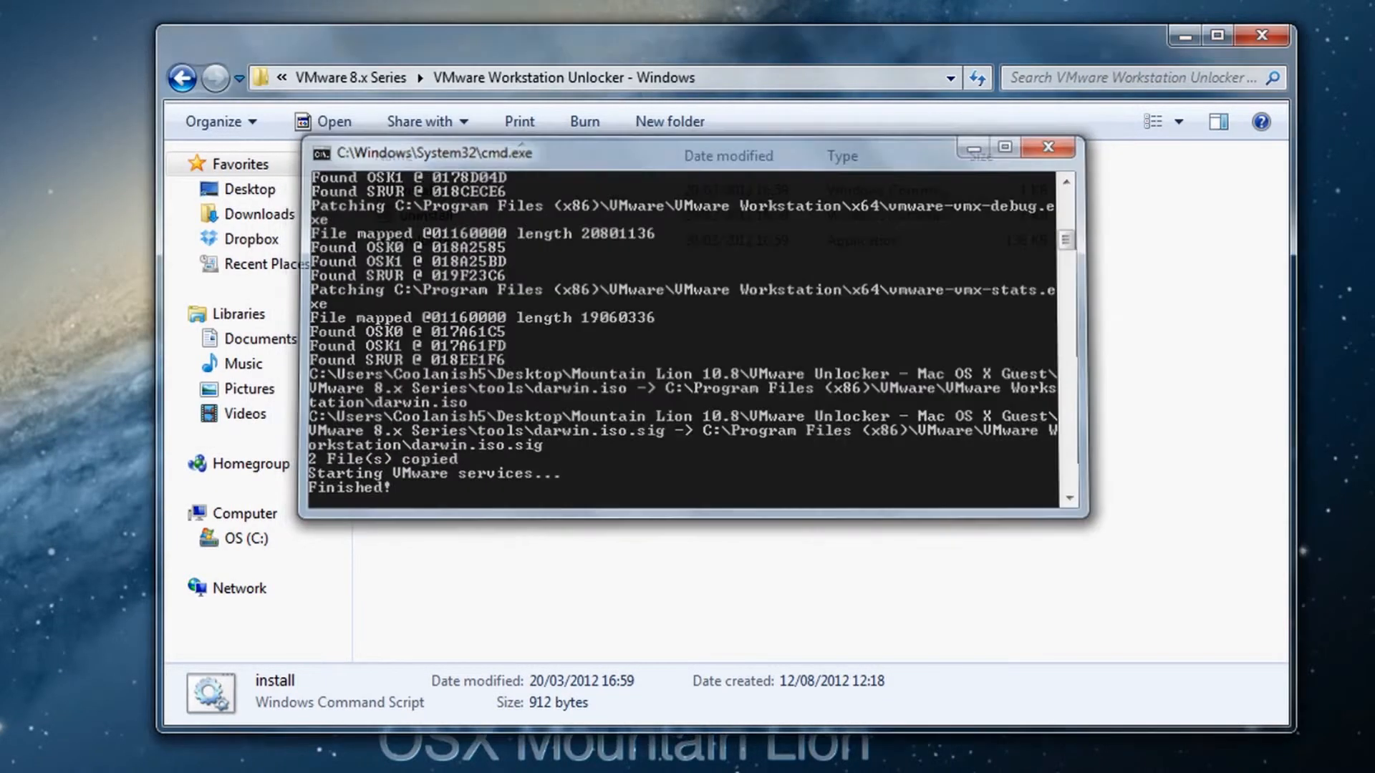
# - Run the Unlocker application as administrator, and select both the install script and Unlocker
pyautogui.click(460, 241)
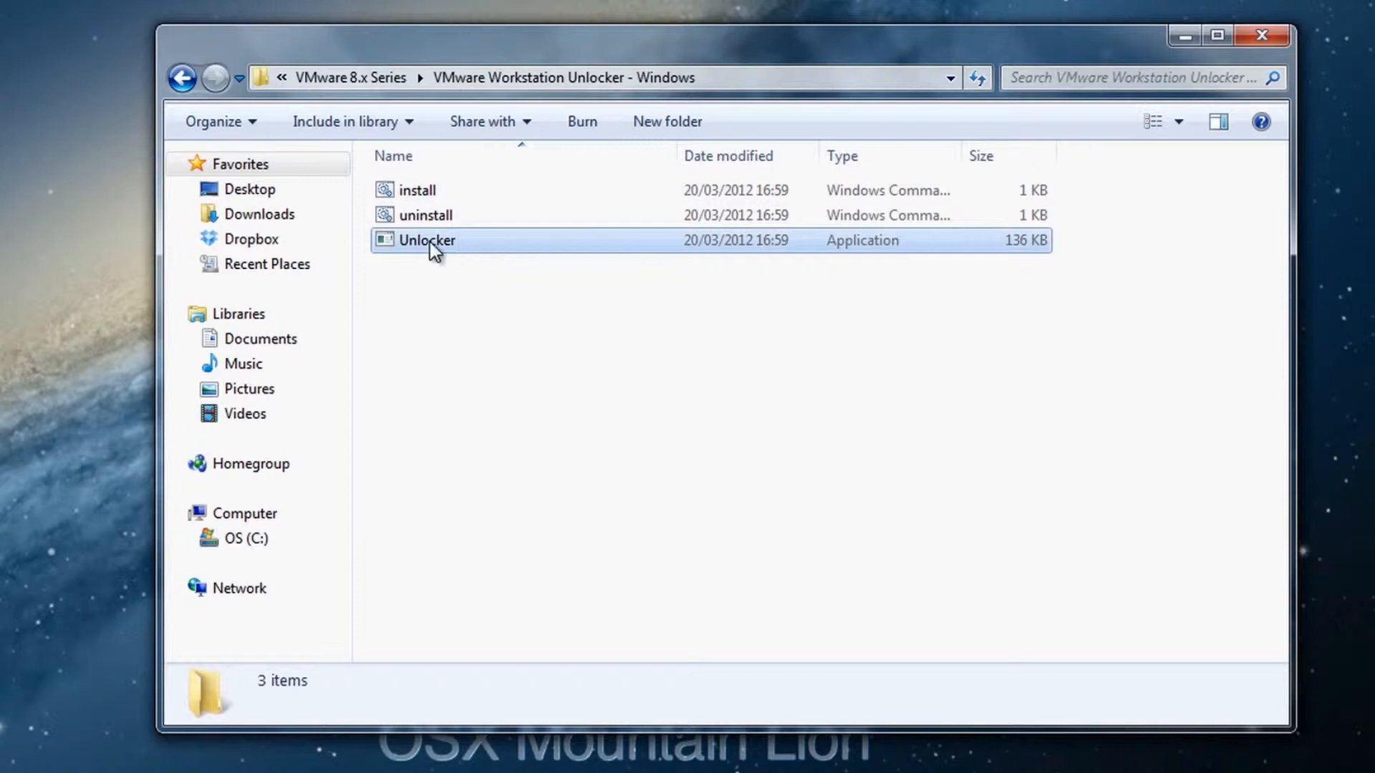
pyautogui.rightClick(476, 246)
pyautogui.click(539, 287)
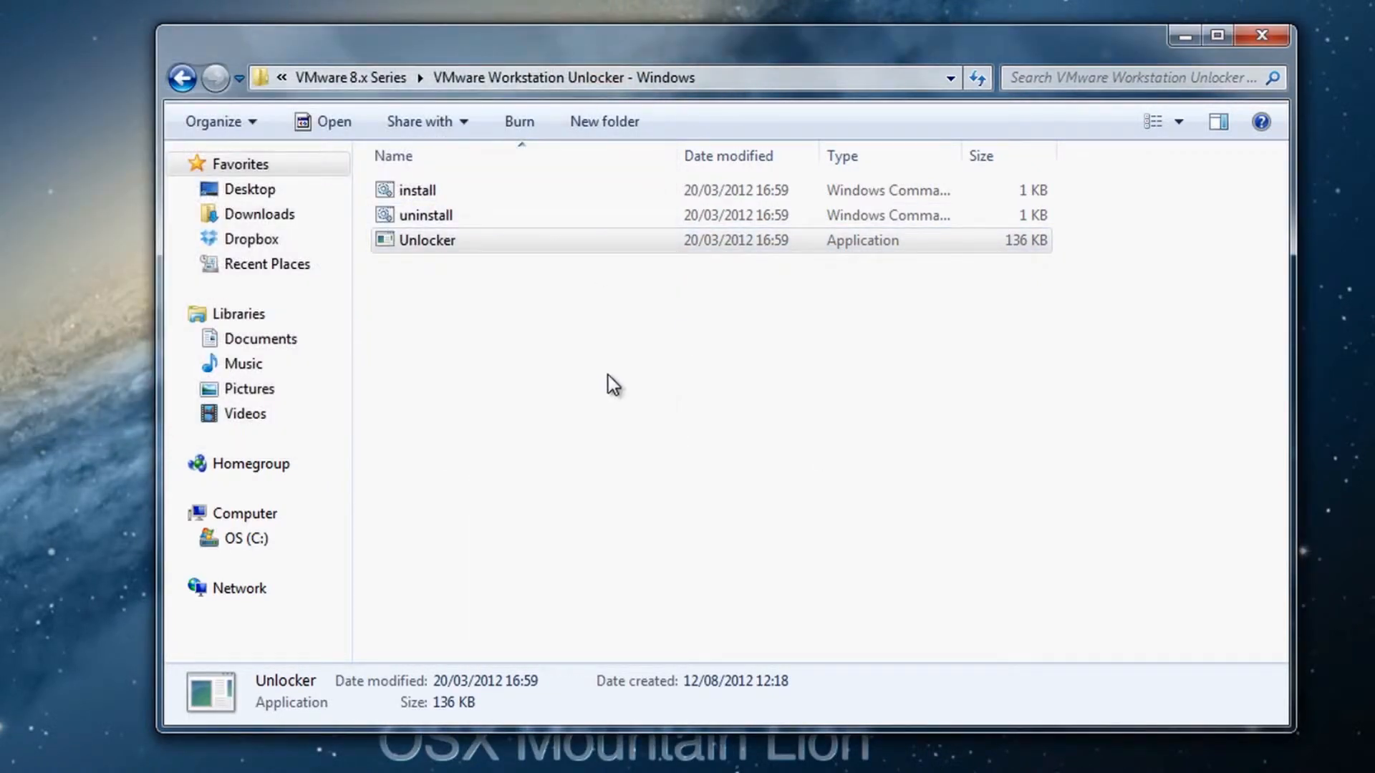
pyautogui.click(606, 379)
pyautogui.click(520, 196)
pyautogui.keyDown('ctrl'); pyautogui.click(514, 244); pyautogui.keyUp('ctrl')
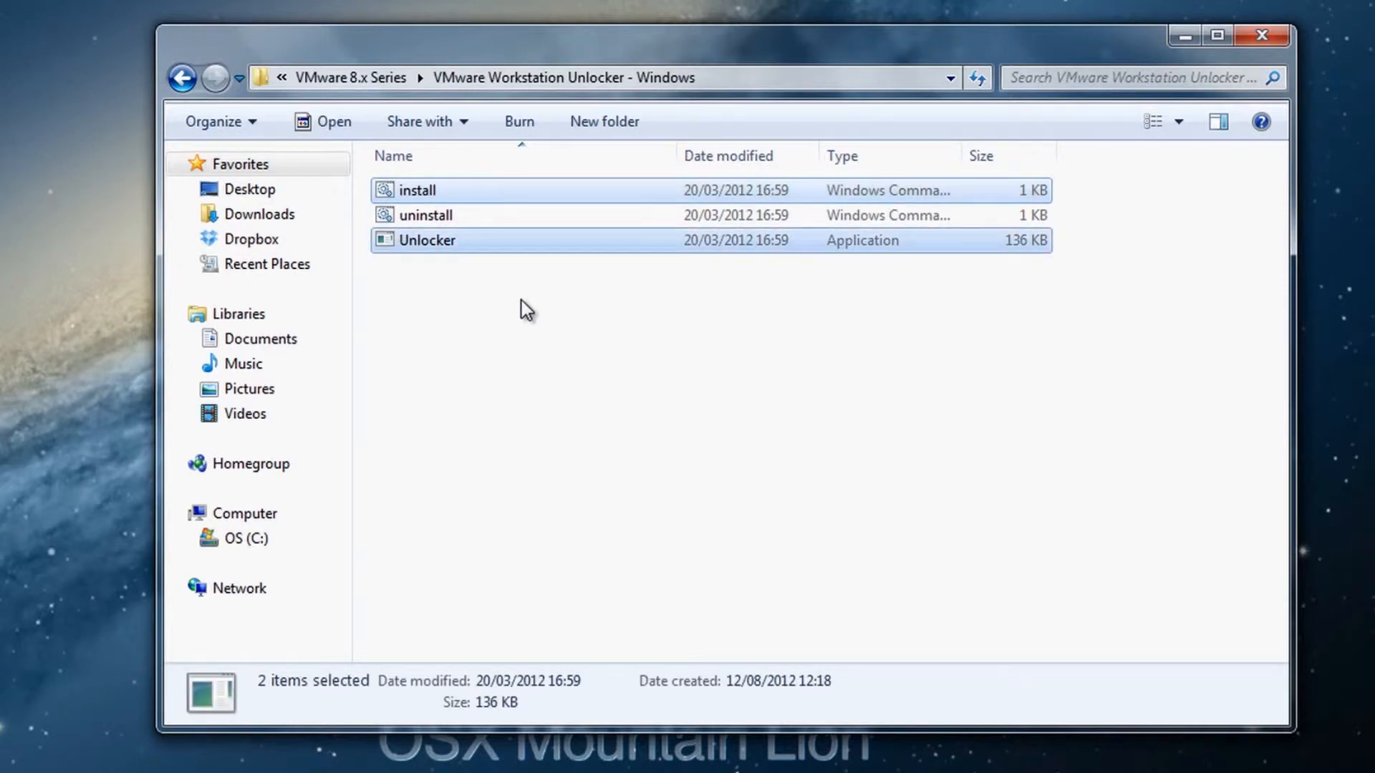
# - Return to the Mountain Lion 10.8 folder and open its OS X 10.8 Mountain Lion subfolder
pyautogui.click(186, 70)
pyautogui.click(186, 70)
pyautogui.click(186, 70)
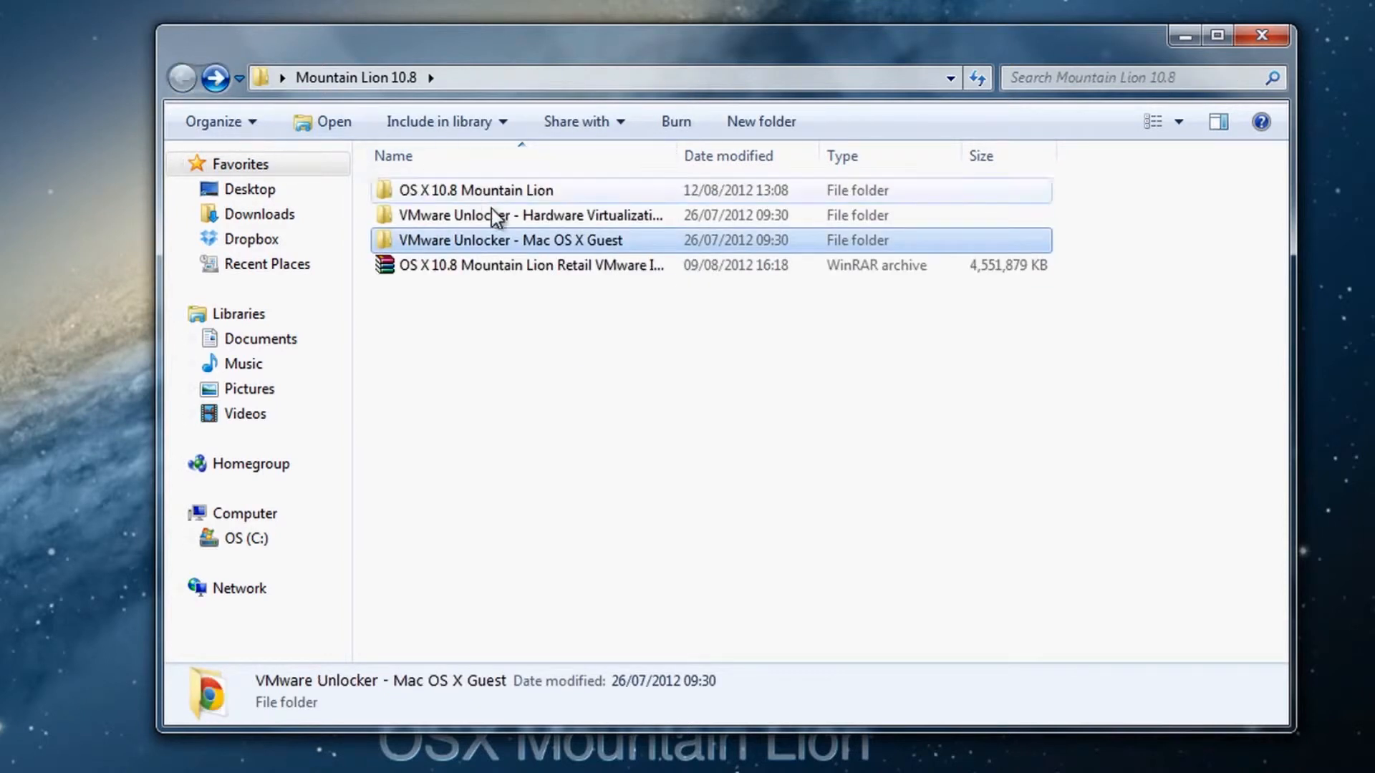
pyautogui.click(530, 214)
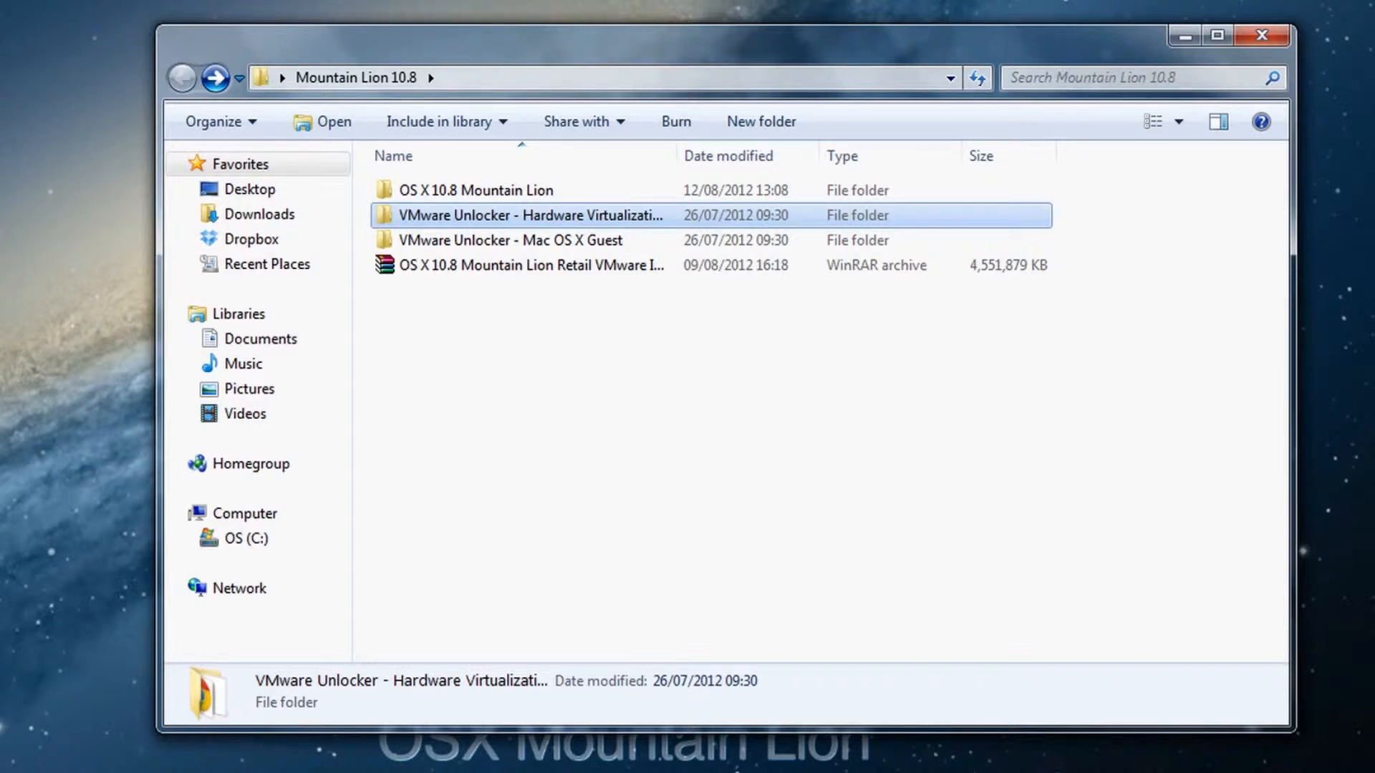
pyautogui.click(479, 188)
pyautogui.doubleClick(520, 195)
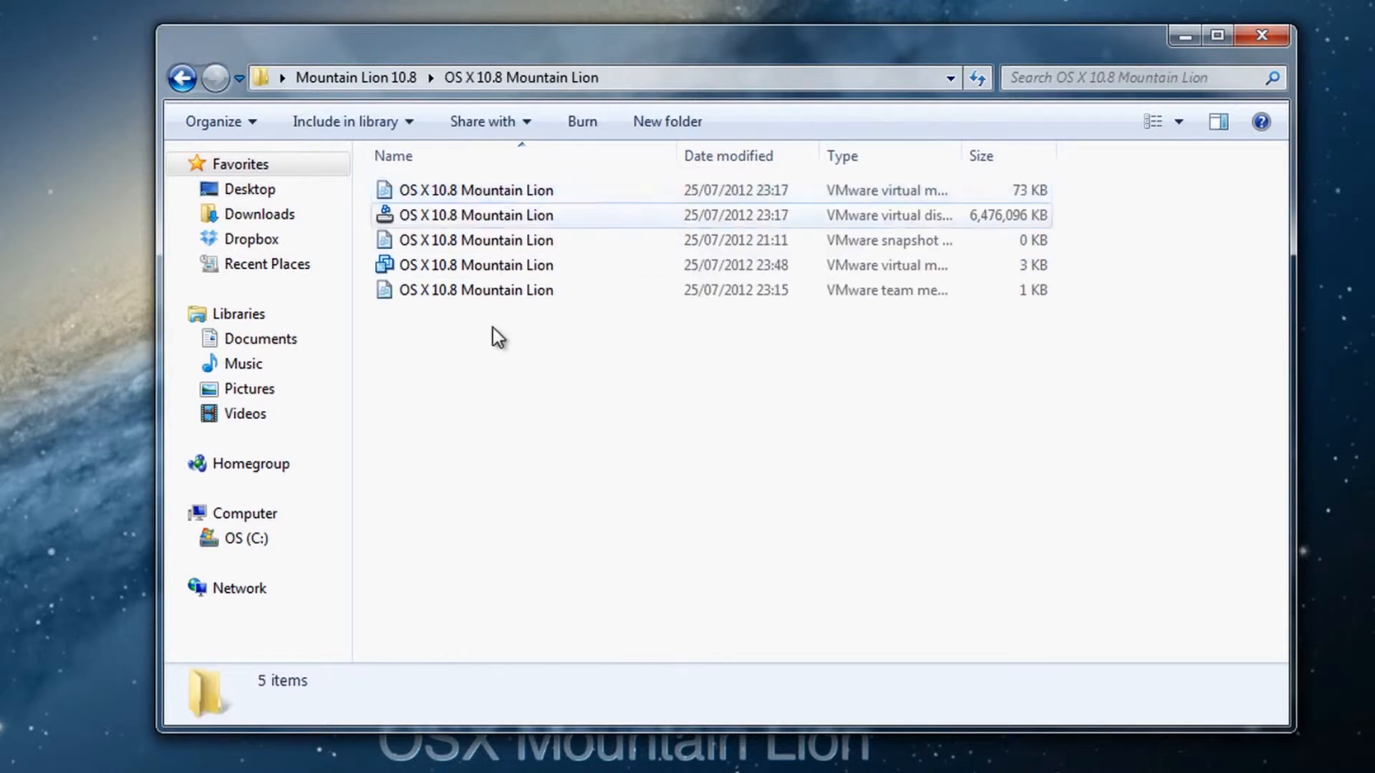
# - Open the OS X 10.8 Mountain Lion virtual machine configuration in VMware Workstation, close the folder window and maximize Workstation
pyautogui.click(476, 267)
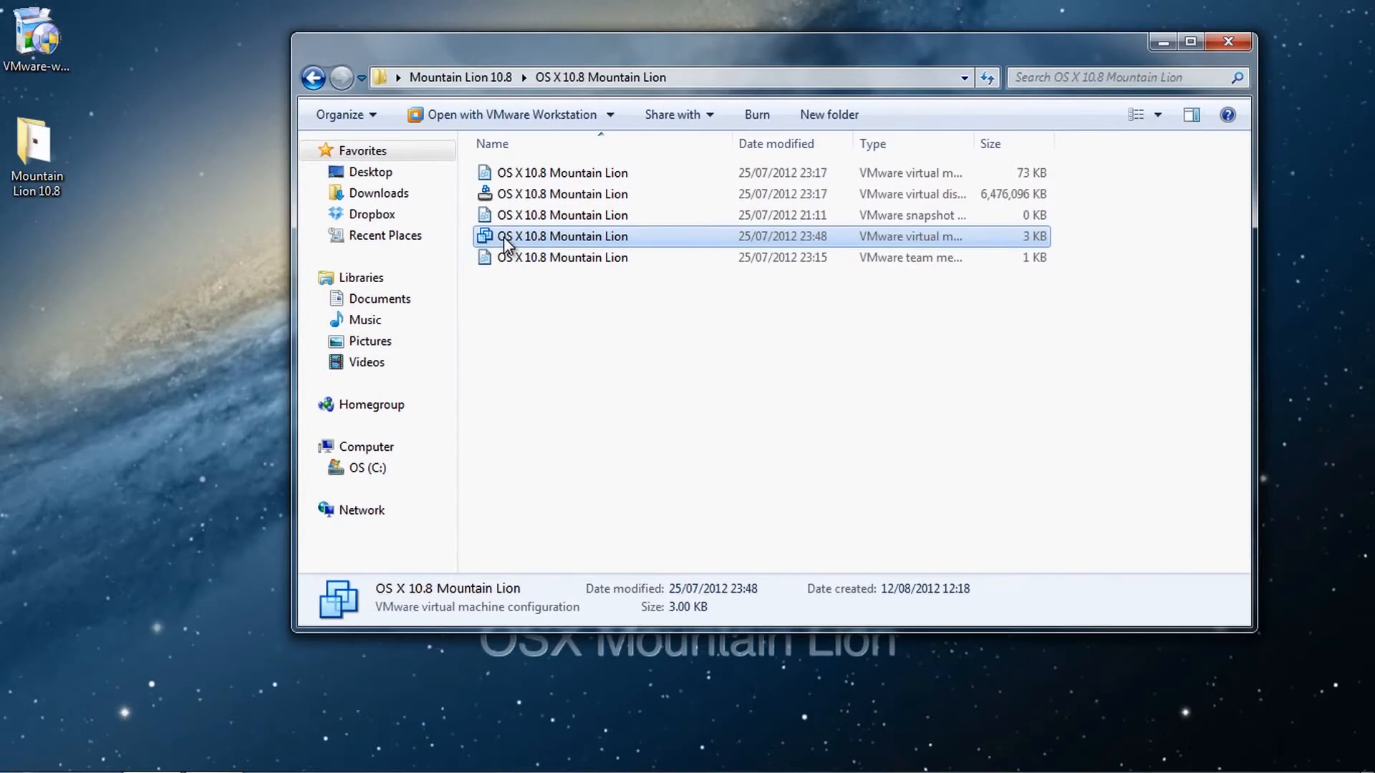
pyautogui.click(1227, 43)
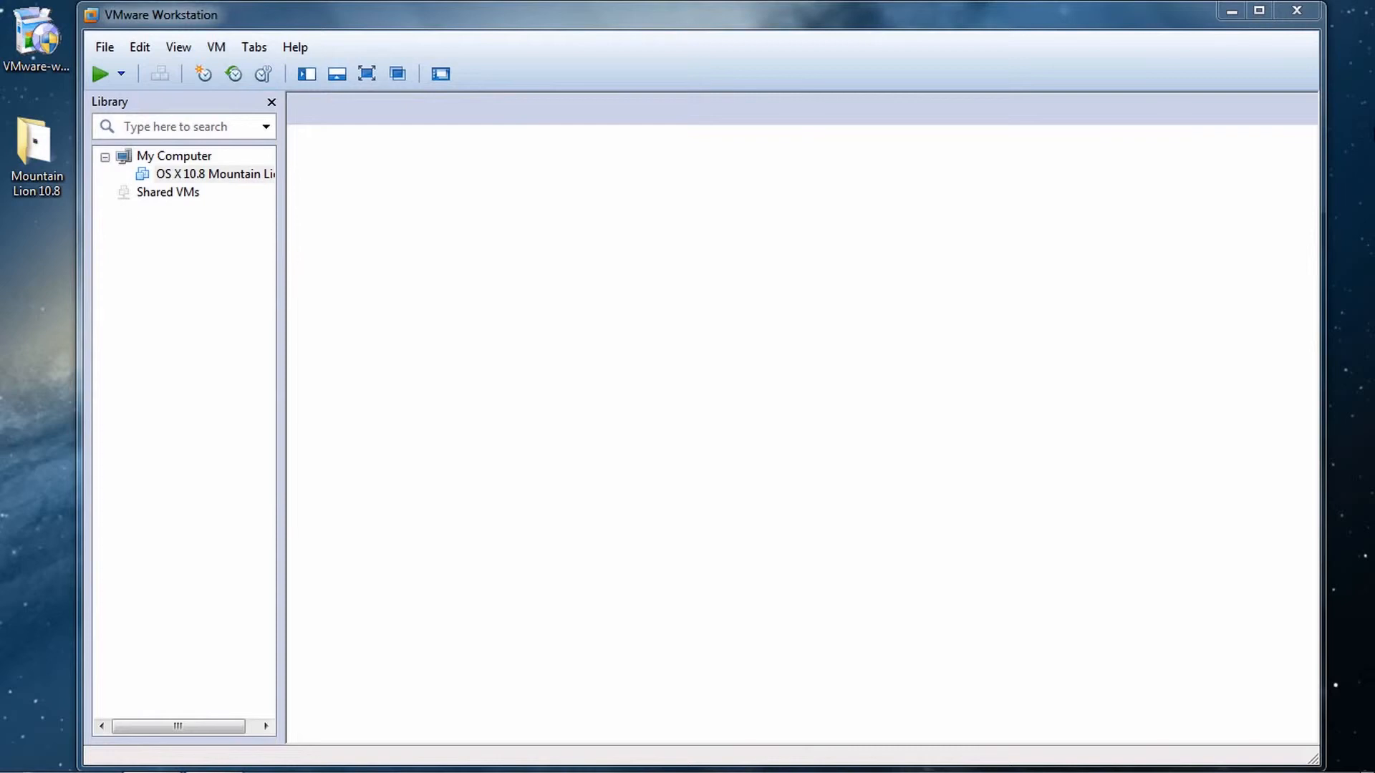
pyautogui.click(1259, 13)
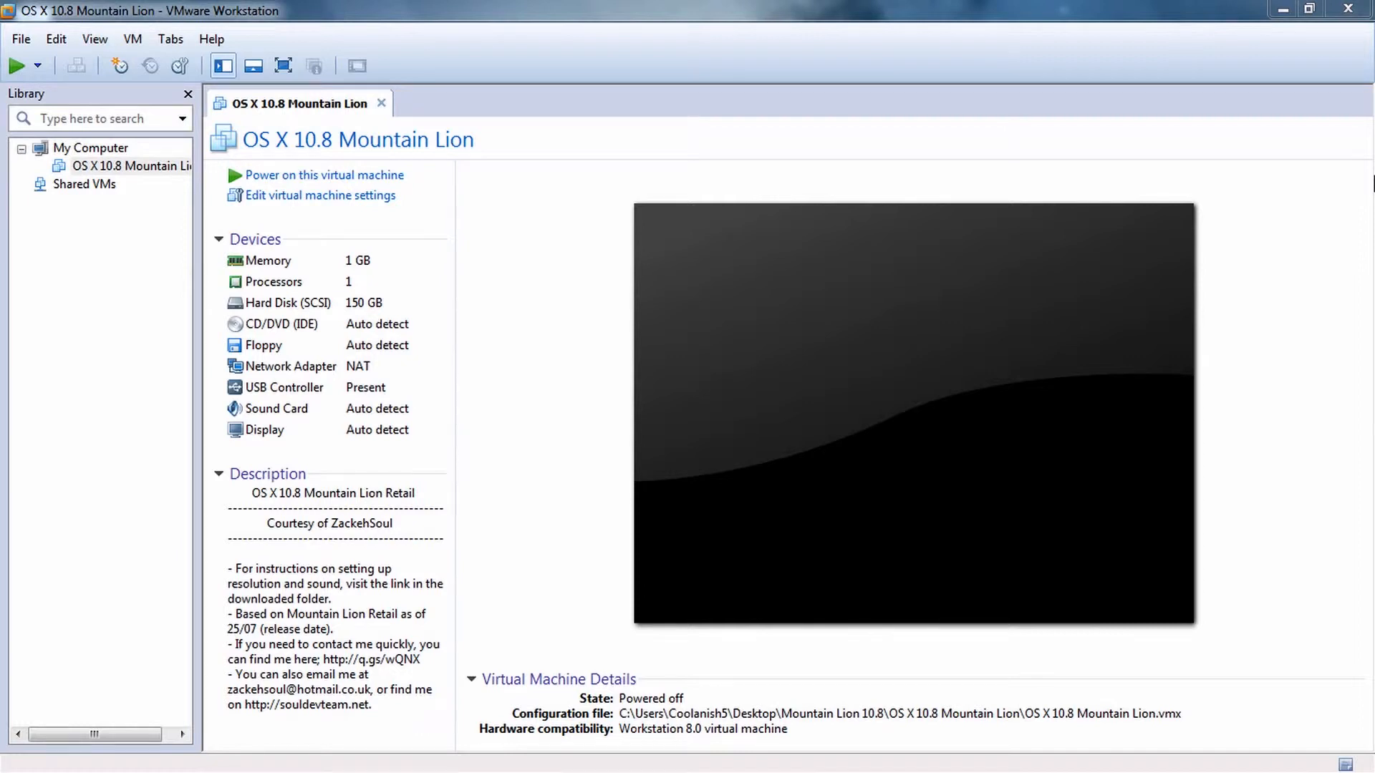
# - Set the virtual machine's memory to 2896 MB and power it on, declaring that it was copied
pyautogui.click(322, 202)
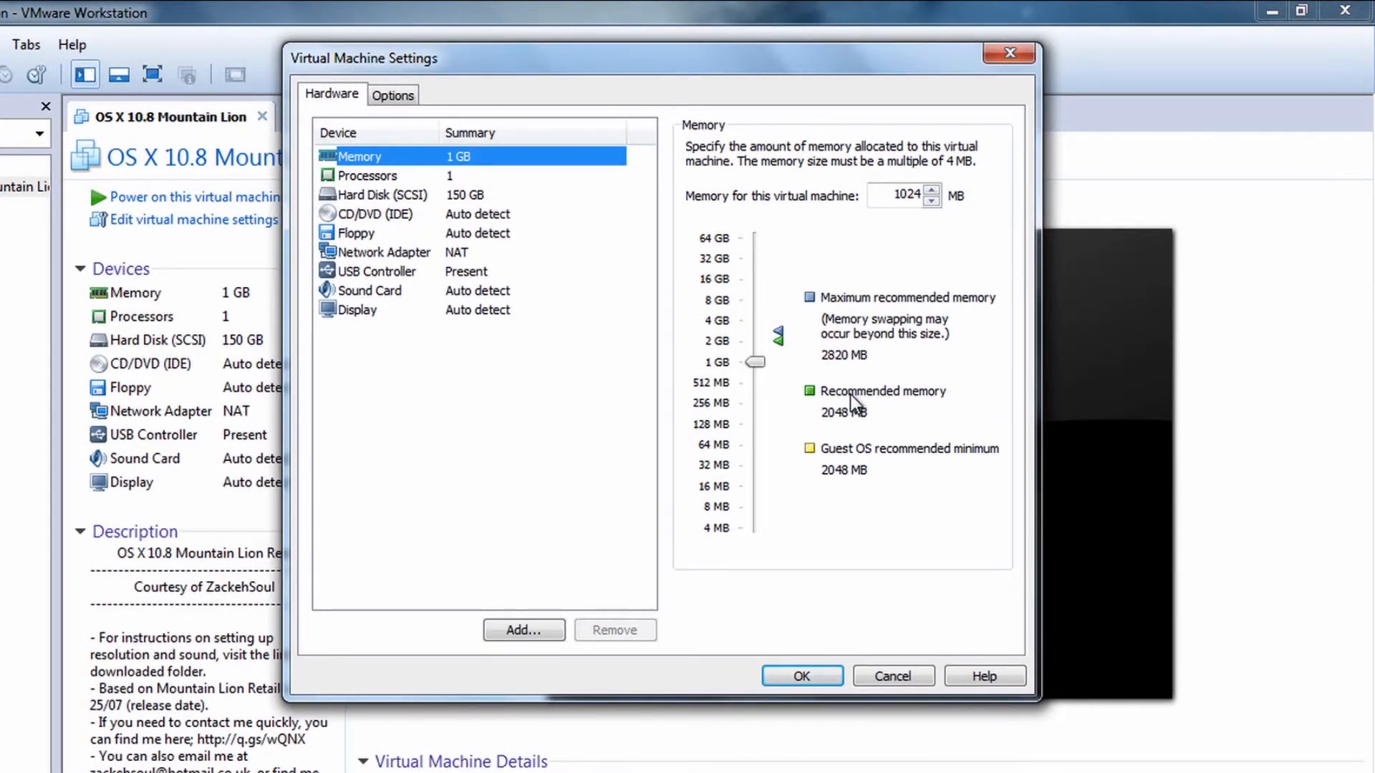
pyautogui.moveTo(757, 368); pyautogui.dragTo(763, 338)
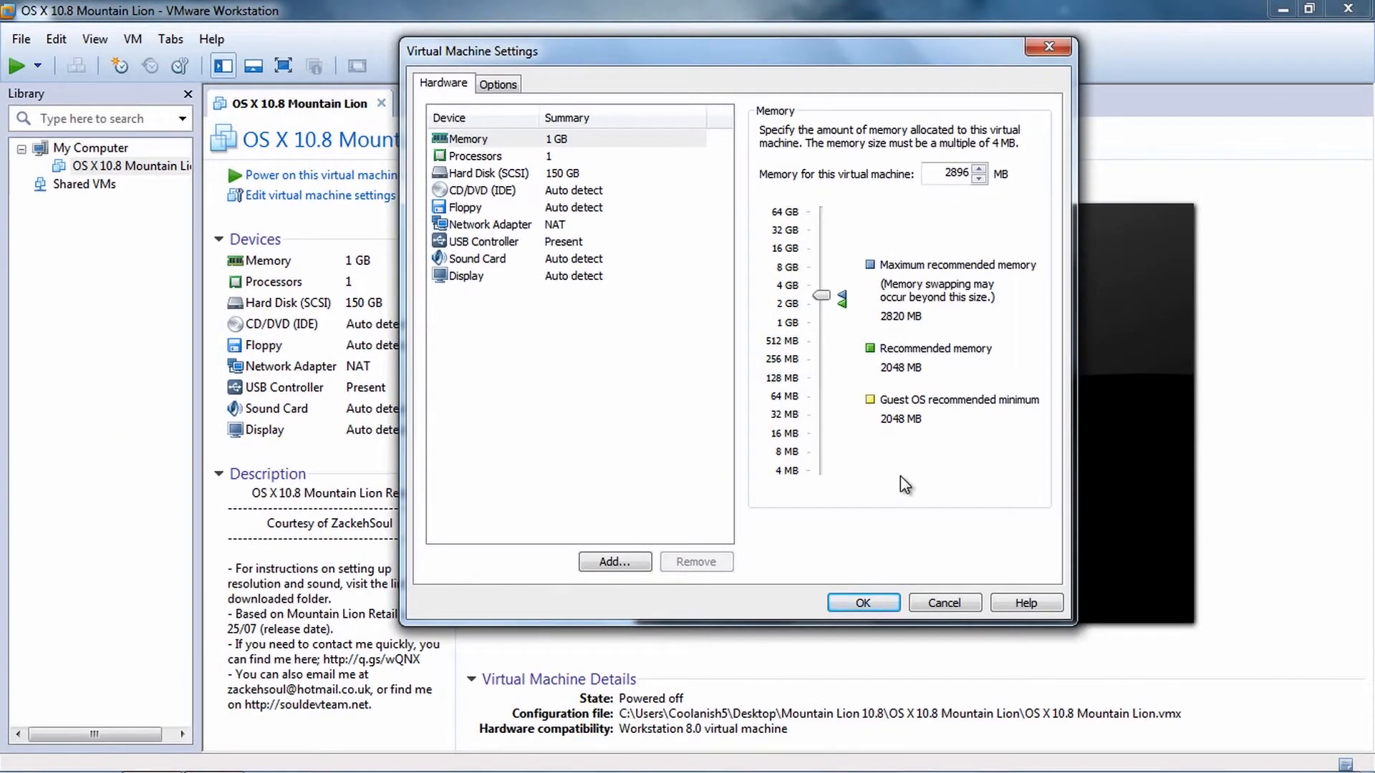
pyautogui.click(865, 603)
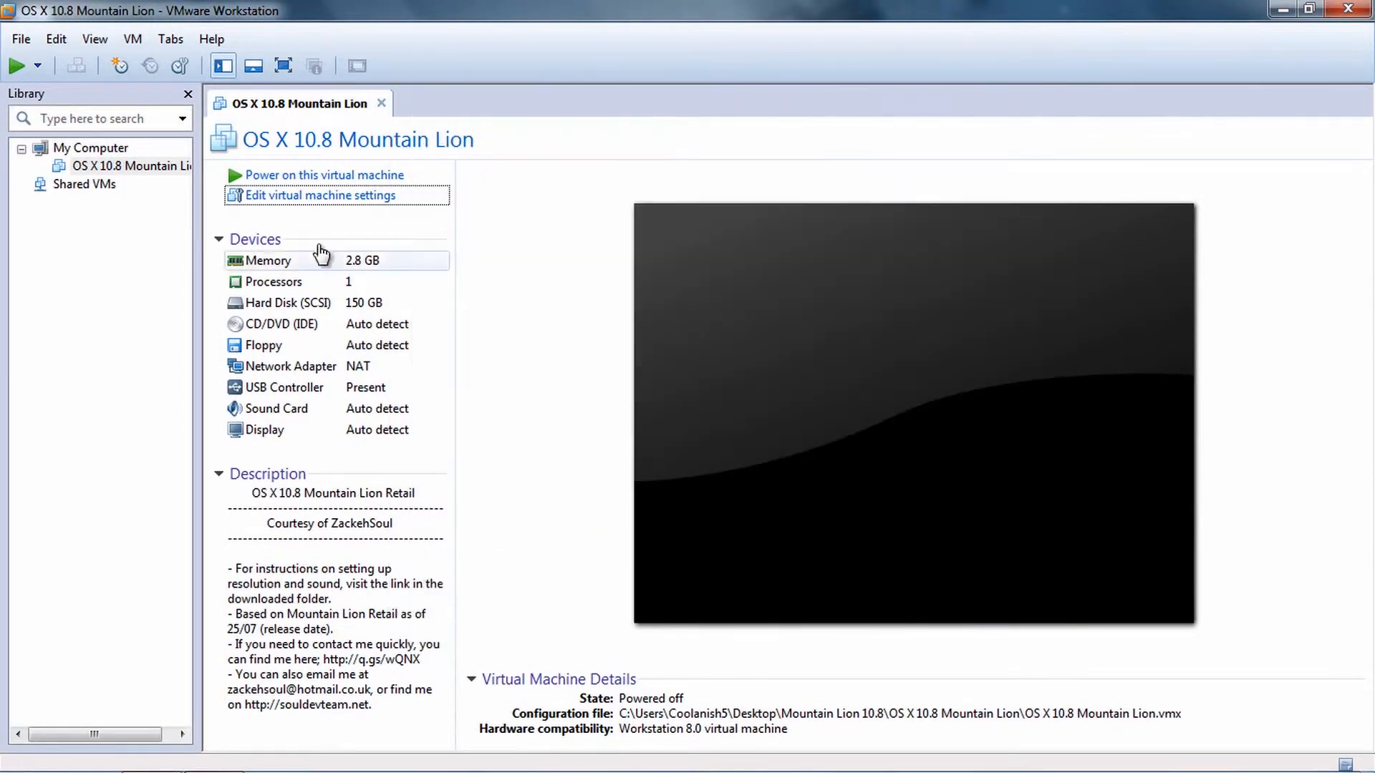
pyautogui.click(316, 176)
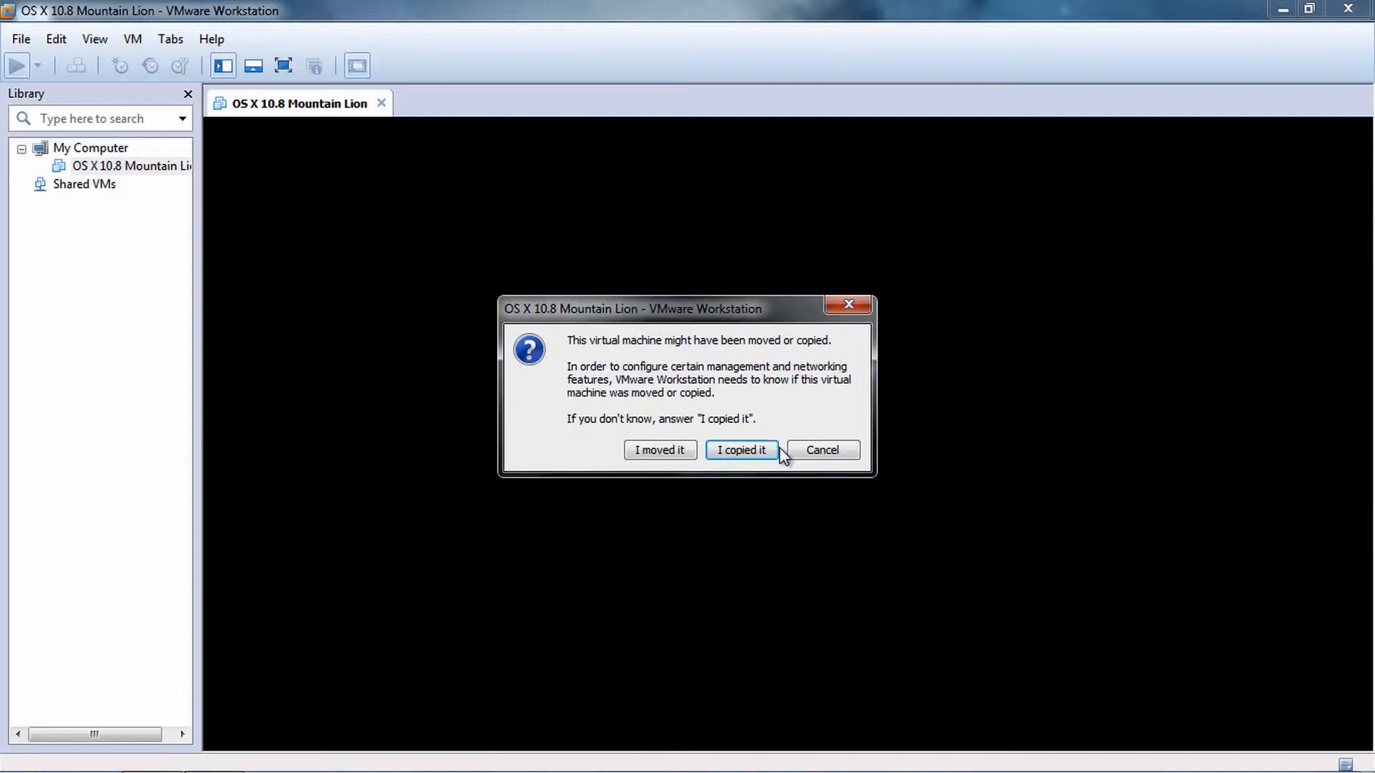
pyautogui.click(752, 451)
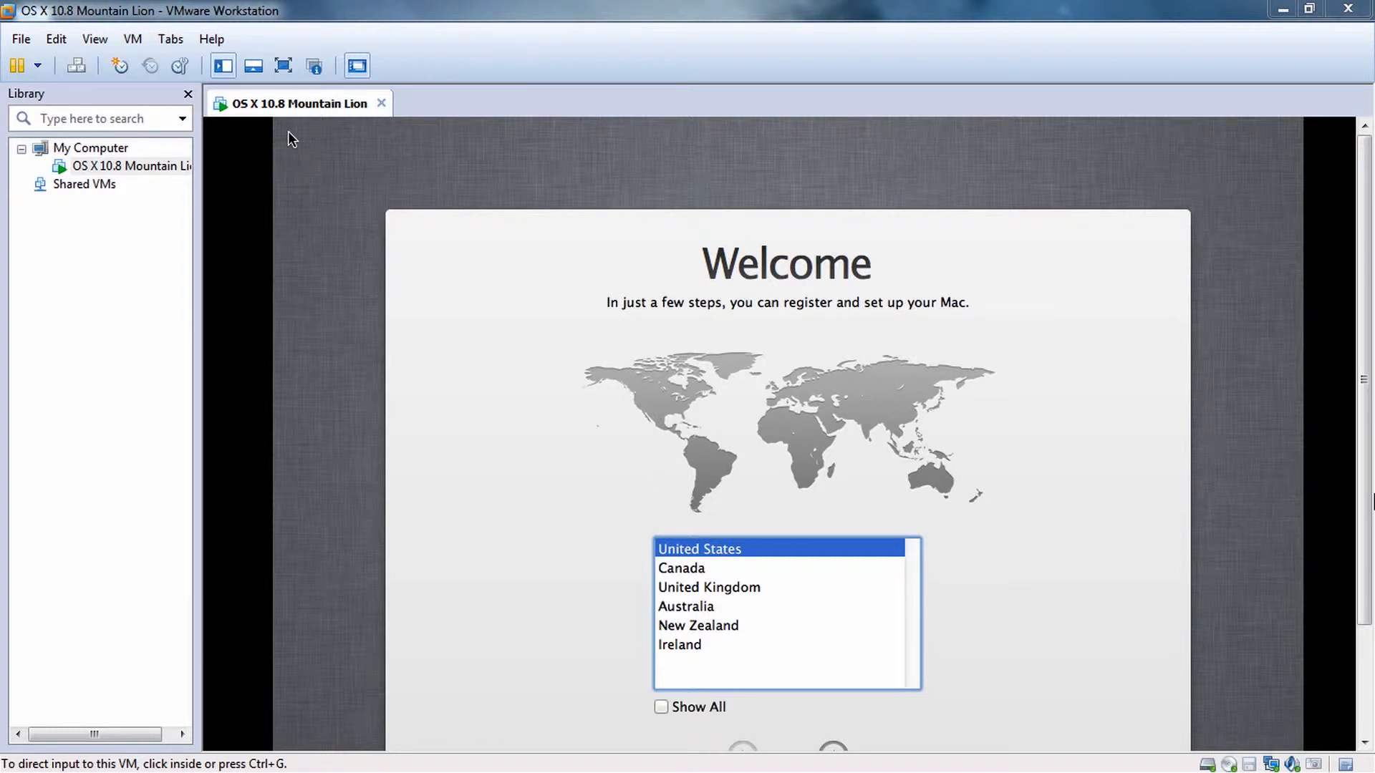
# - Show all countries on the Welcome page, select the country from the full list and continue
pyautogui.moveTo(1365, 495); pyautogui.dragTo(1366, 597)
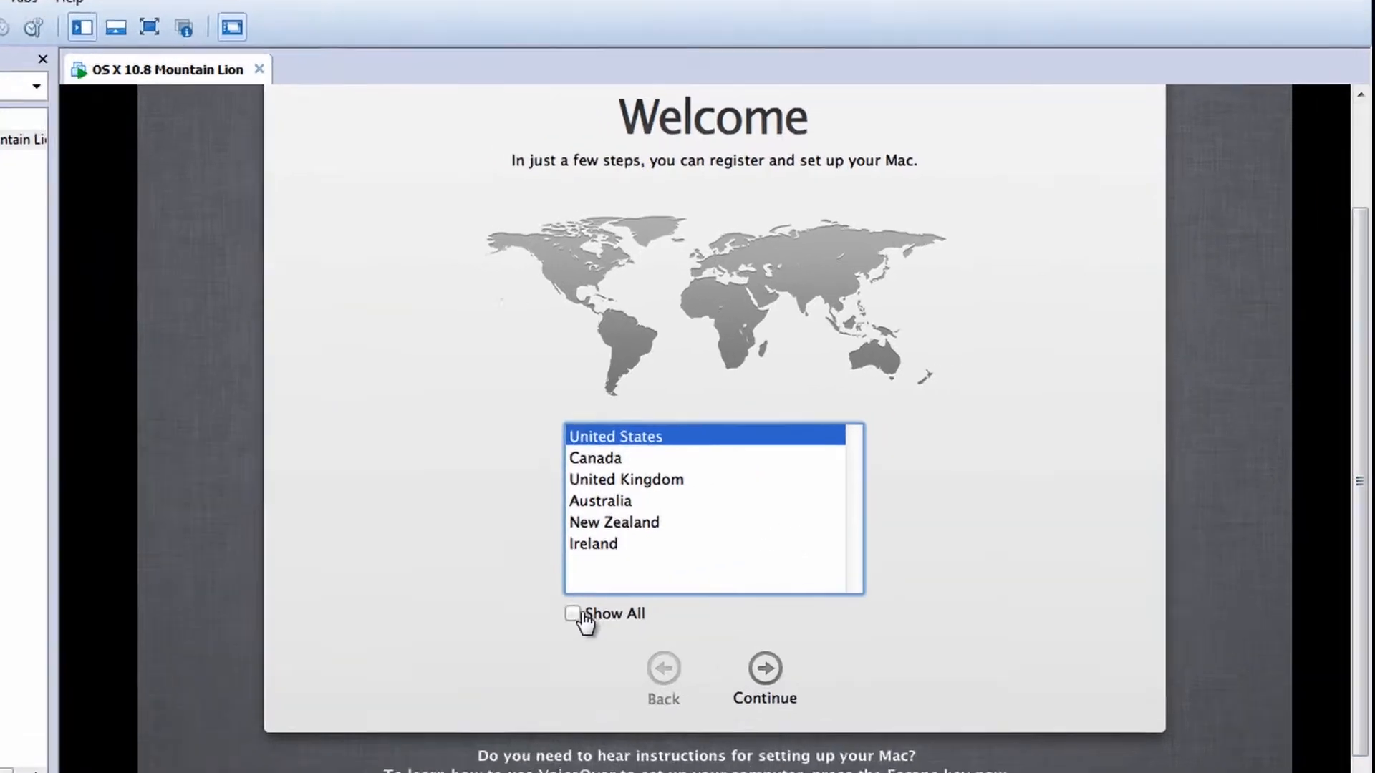
pyautogui.click(550, 620)
pyautogui.click(578, 552)
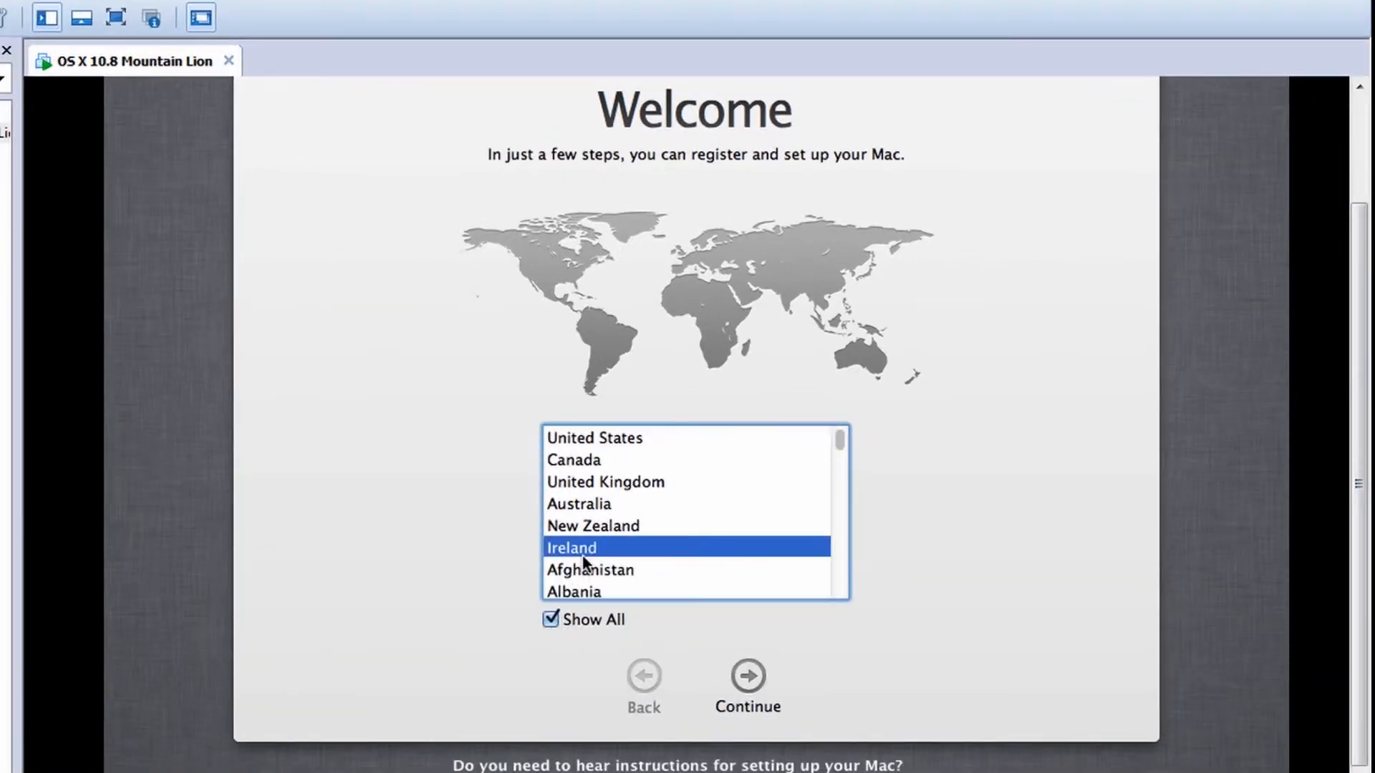
pyautogui.scroll(-3, 582, 555)
pyautogui.scroll(-10, 582, 554)
pyautogui.click(599, 590)
pyautogui.click(745, 680)
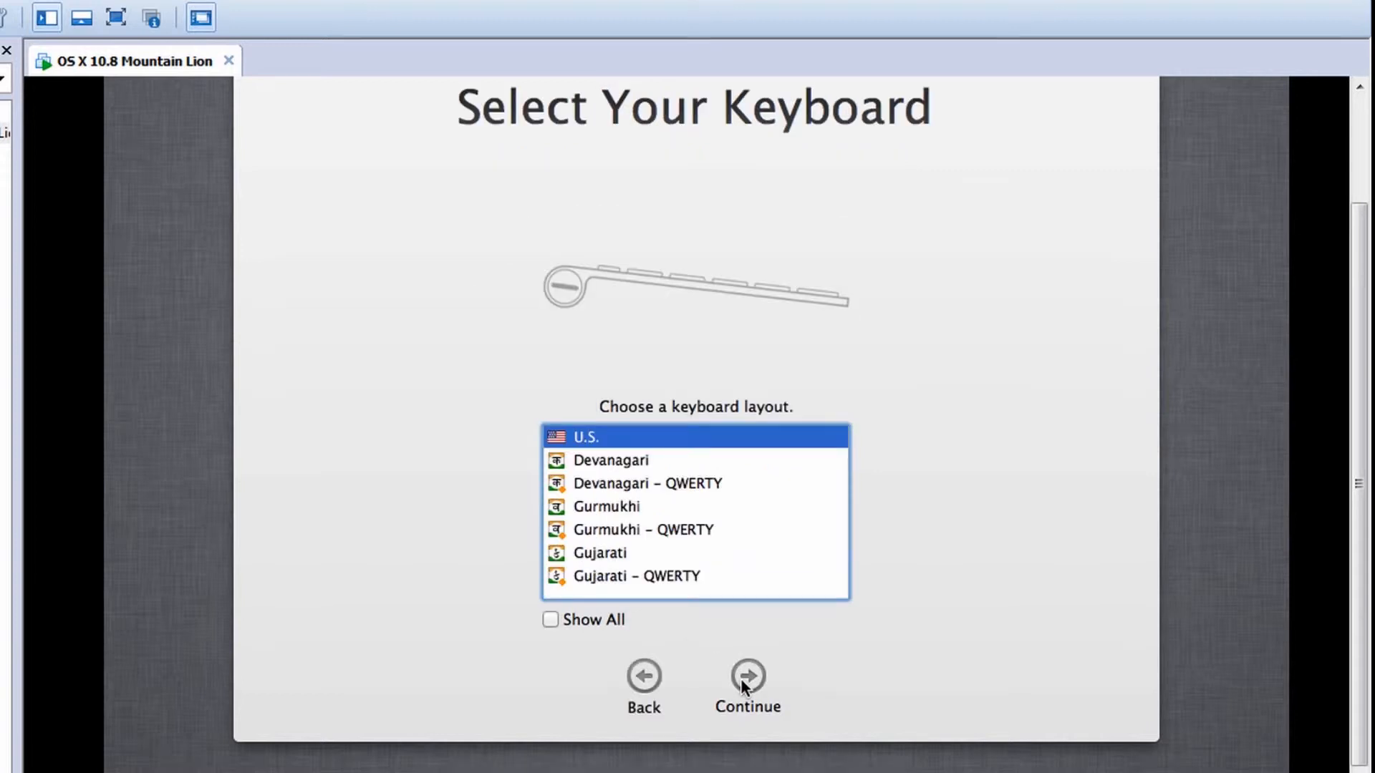
# - Accept the U.S. keyboard layout and continue through setup with Location Services left disabled
pyautogui.click(742, 678)
pyautogui.click(742, 679)
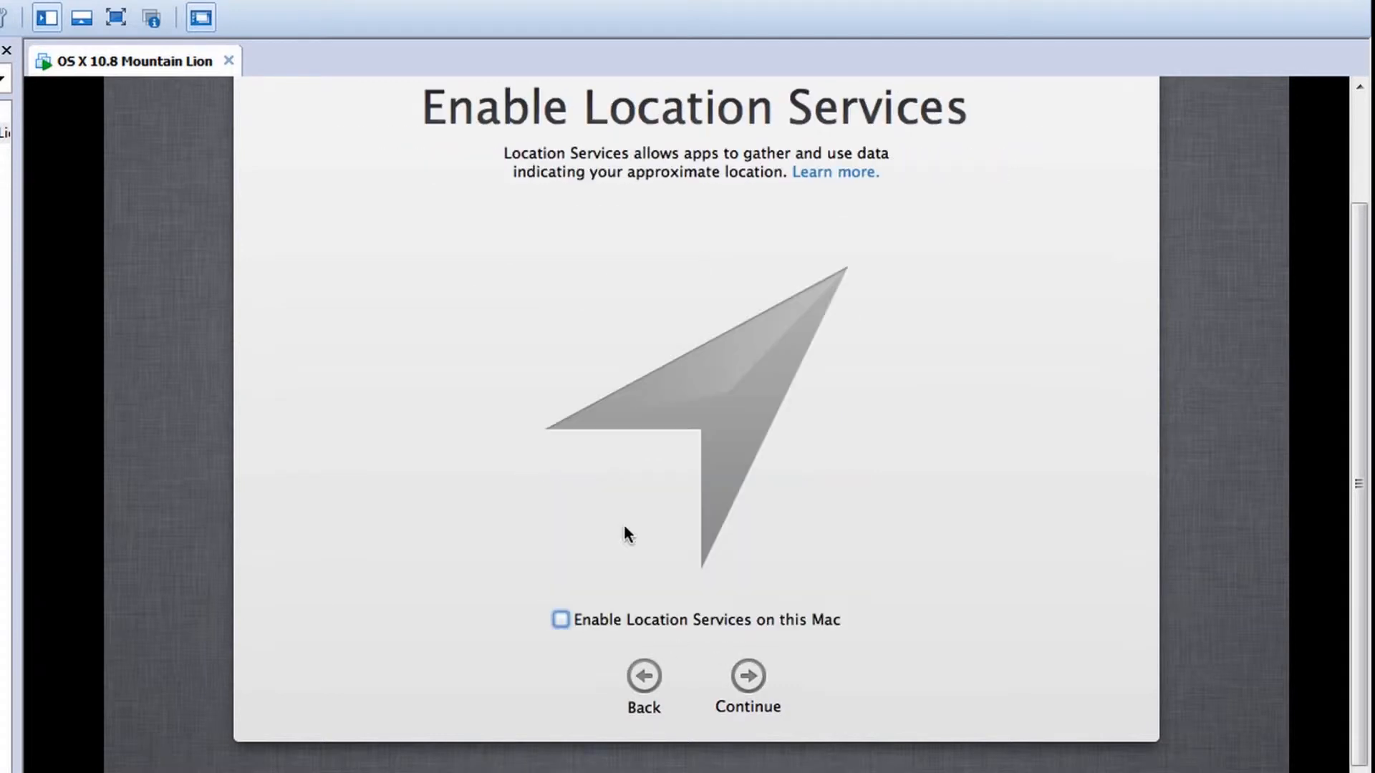
pyautogui.click(748, 676)
pyautogui.click(882, 173)
# - Skip signing in with an Apple ID and agree to the OS X Software License Agreement
pyautogui.click(1025, 675)
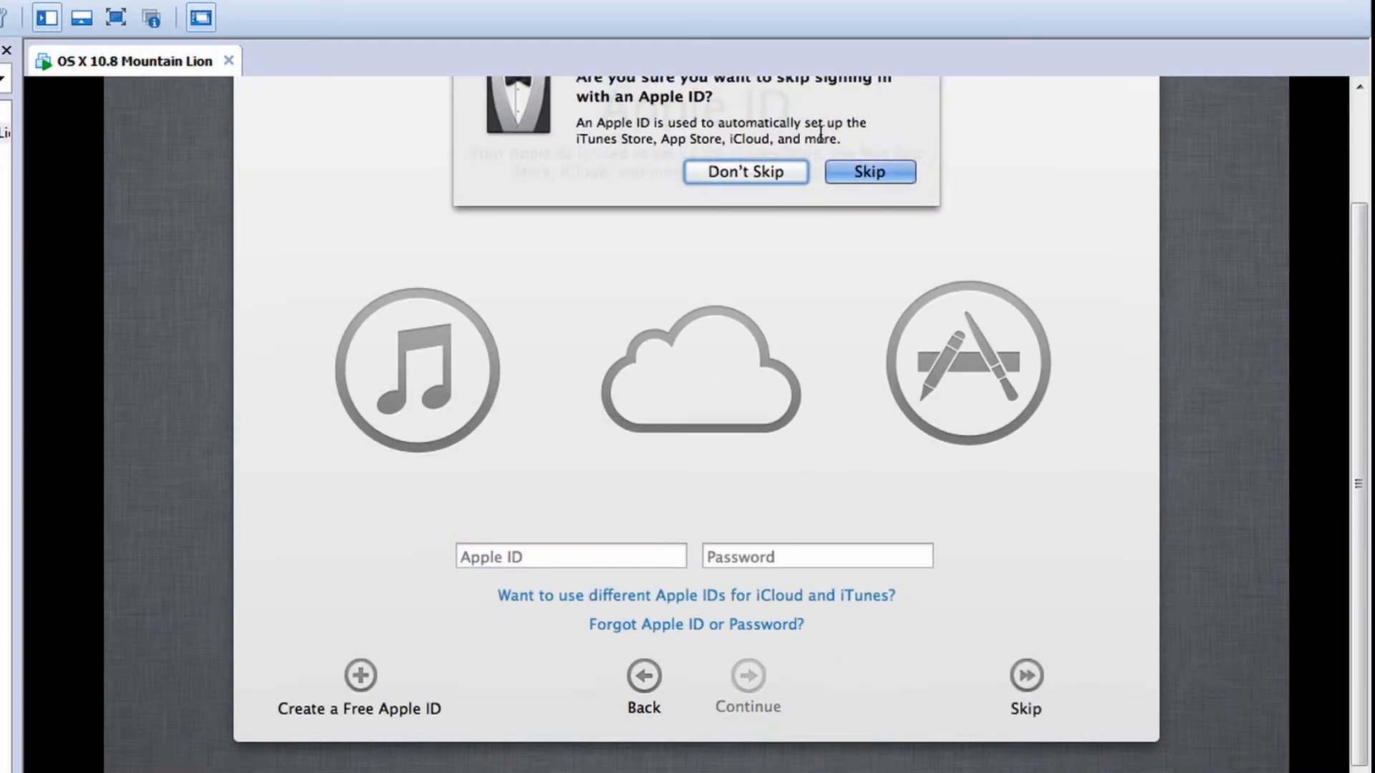
pyautogui.click(871, 174)
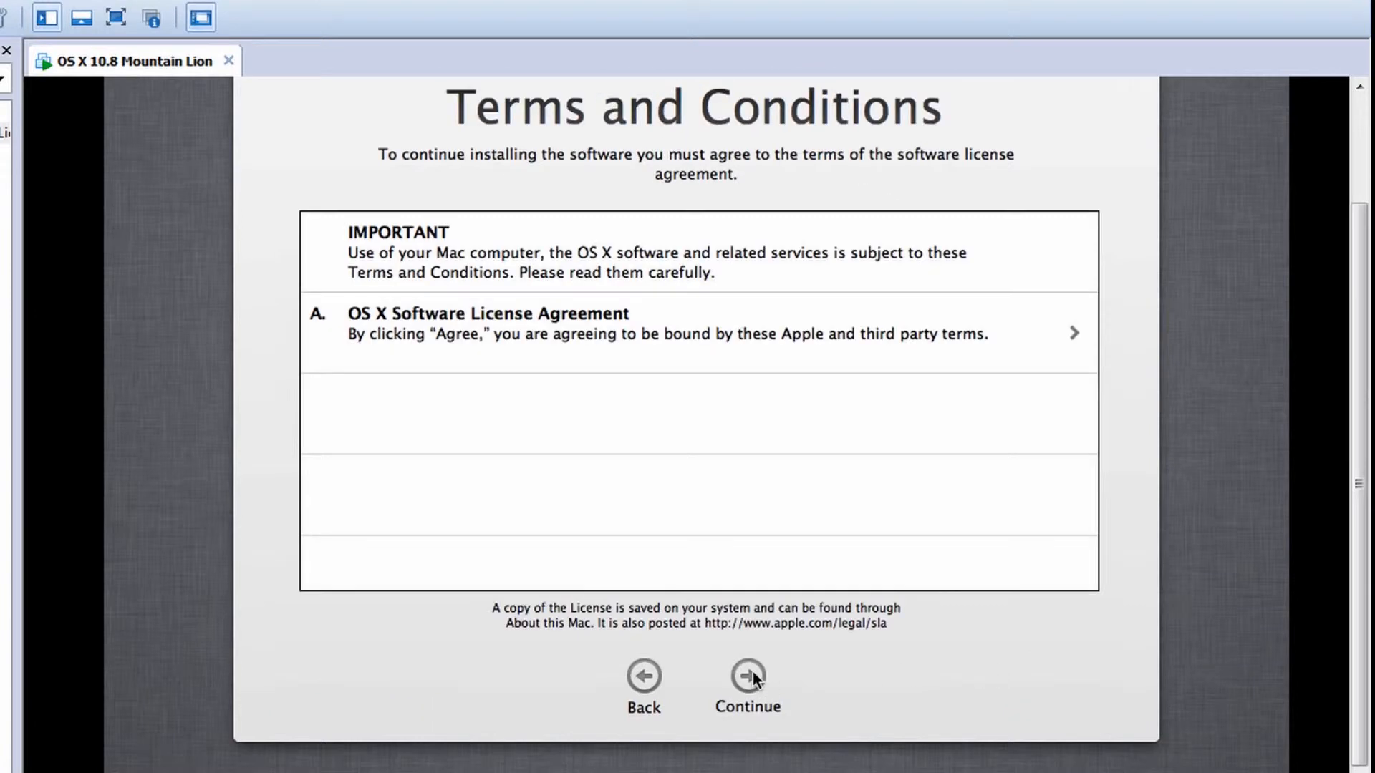
pyautogui.click(749, 676)
pyautogui.click(891, 166)
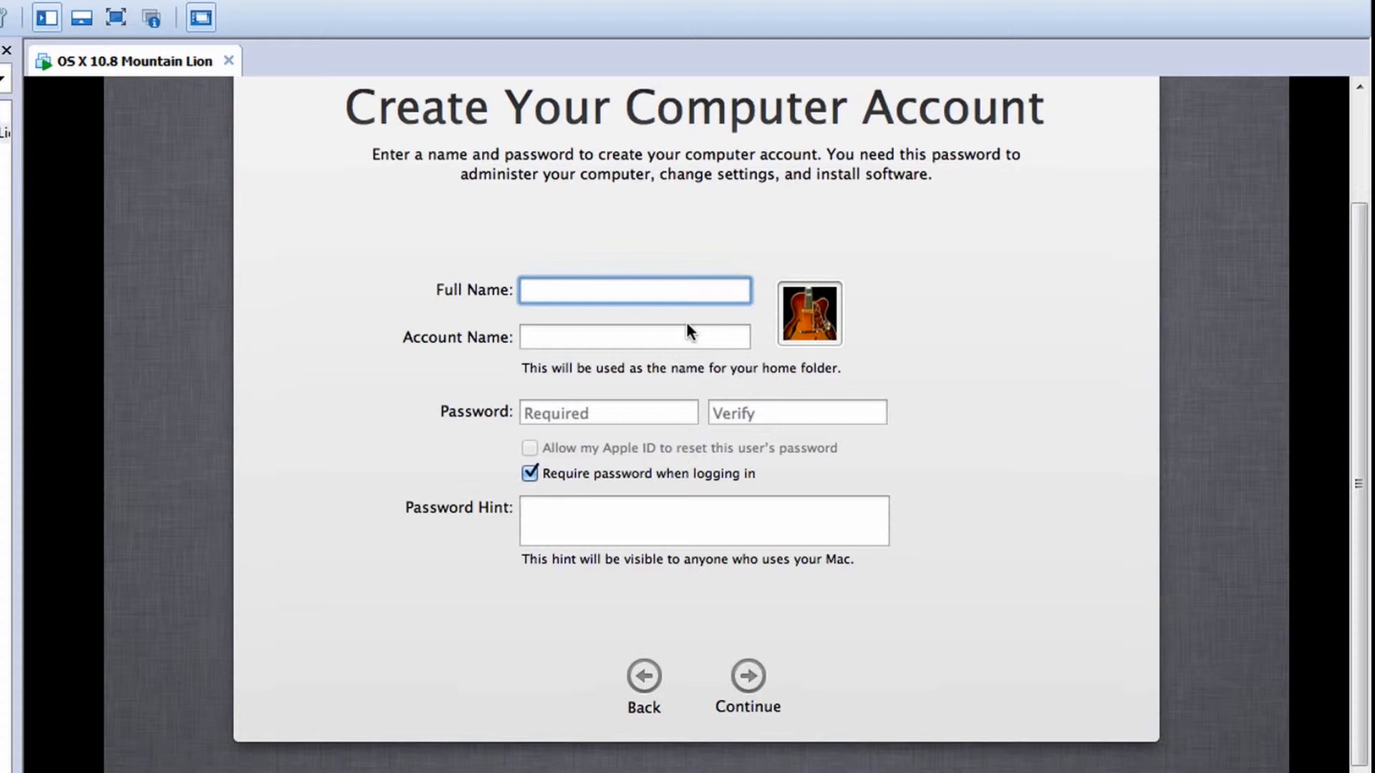
# - Create the computer account with full name and account name "videoorchard", enter and verify the account password, and set the password hint "a"
pyautogui.write('videoorchard')
pyautogui.press('Tab')
pyautogui.write('videoorchard')
pyautogui.press('Tab')
pyautogui.write('•••')
pyautogui.press('Tab')
pyautogui.write('•••')
pyautogui.press('Tab')
pyautogui.write('a')
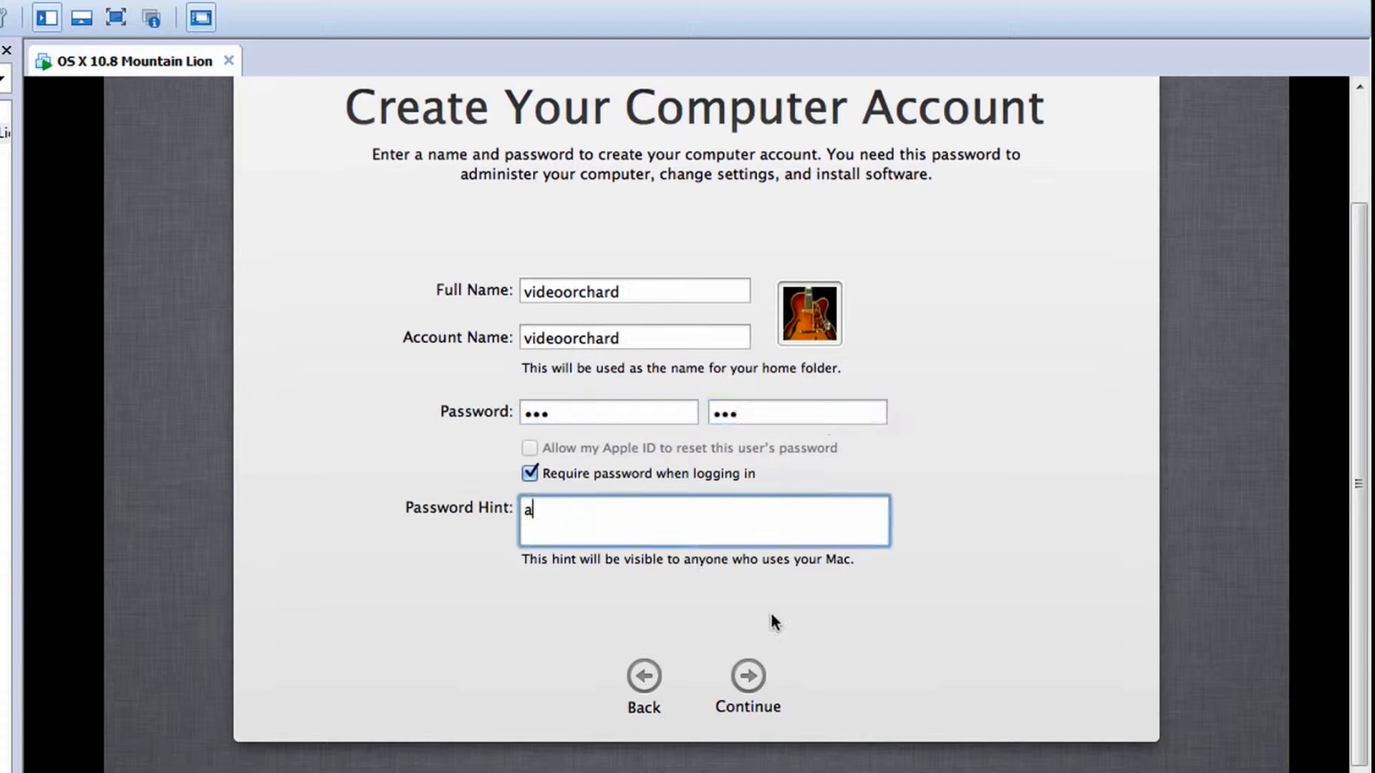
pyautogui.click(750, 680)
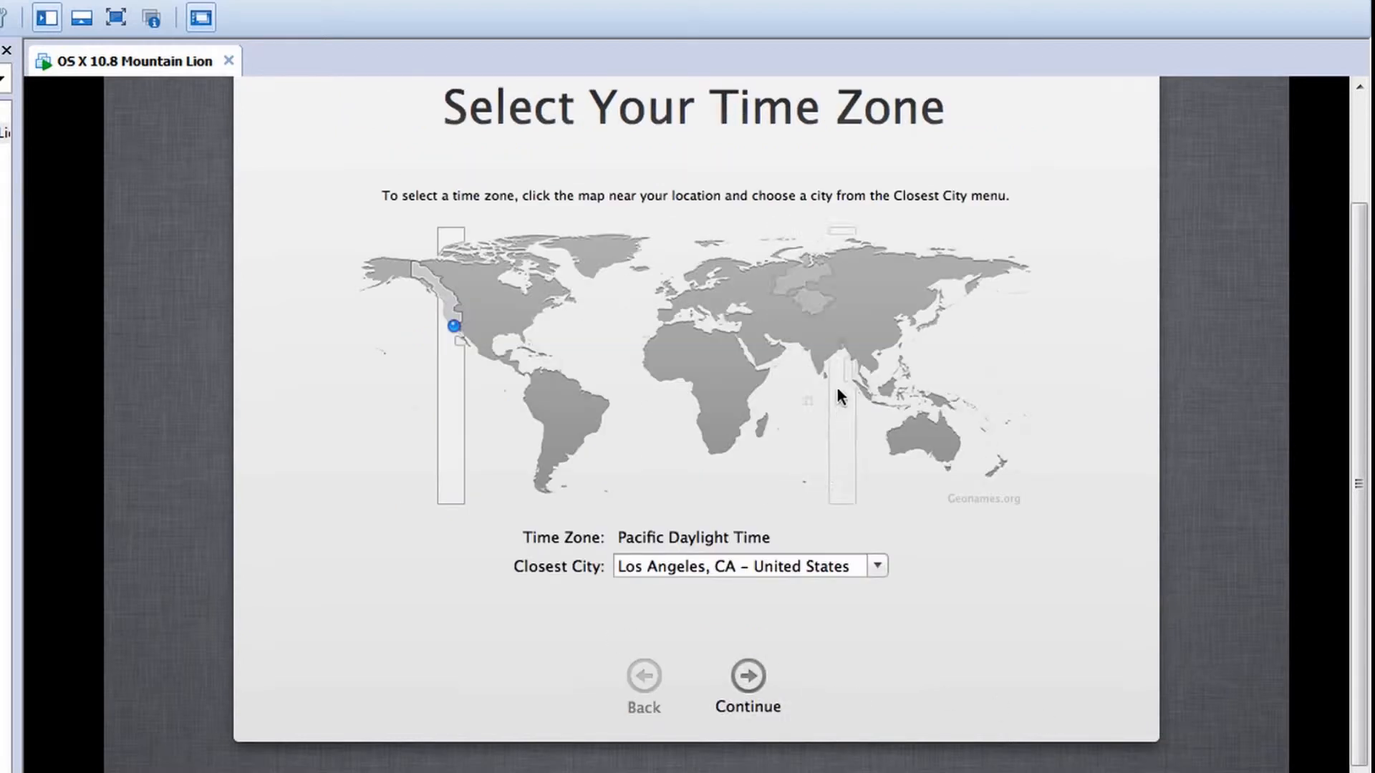
# - Set the time zone by choosing India on the world map and continue
pyautogui.click(814, 356)
pyautogui.click(748, 677)
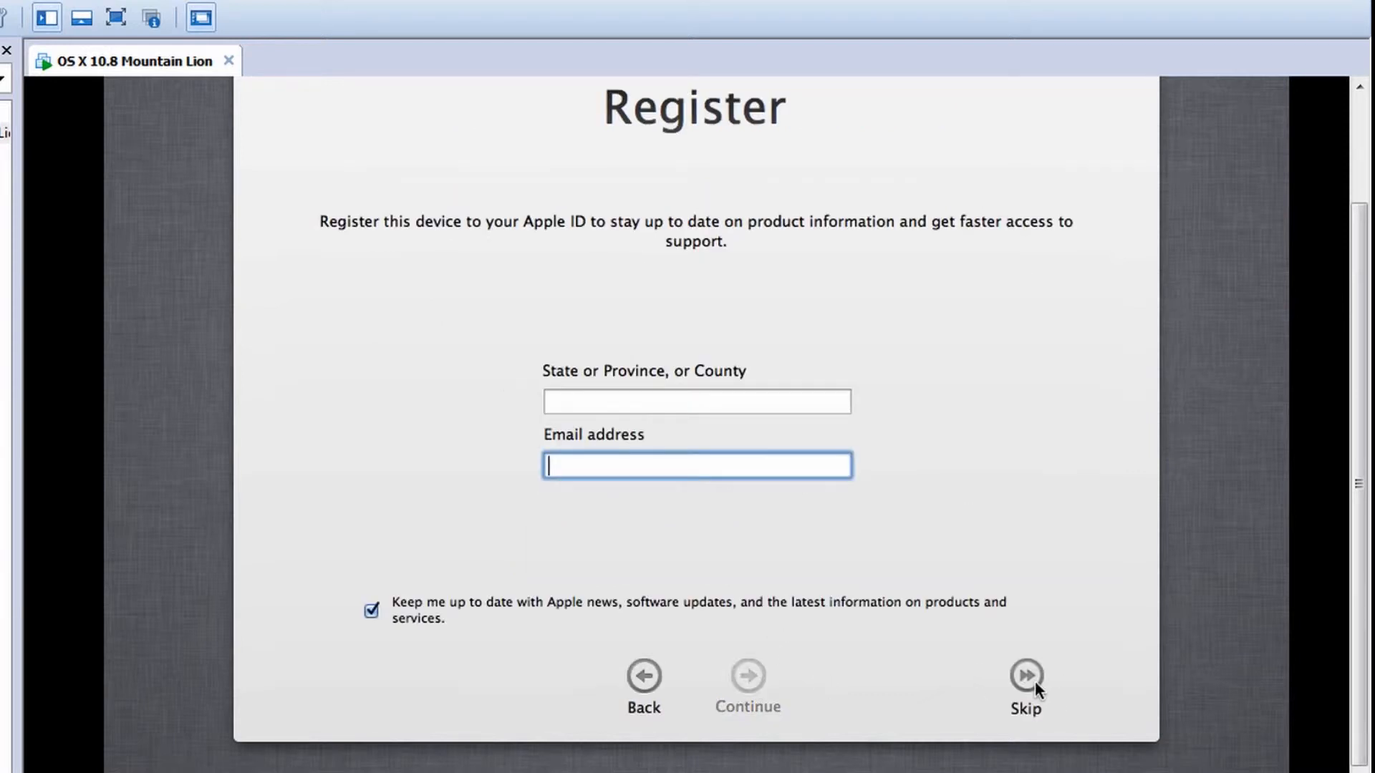
# - Skip registering the device with Apple and finish setup to start using the Mac
pyautogui.click(1034, 684)
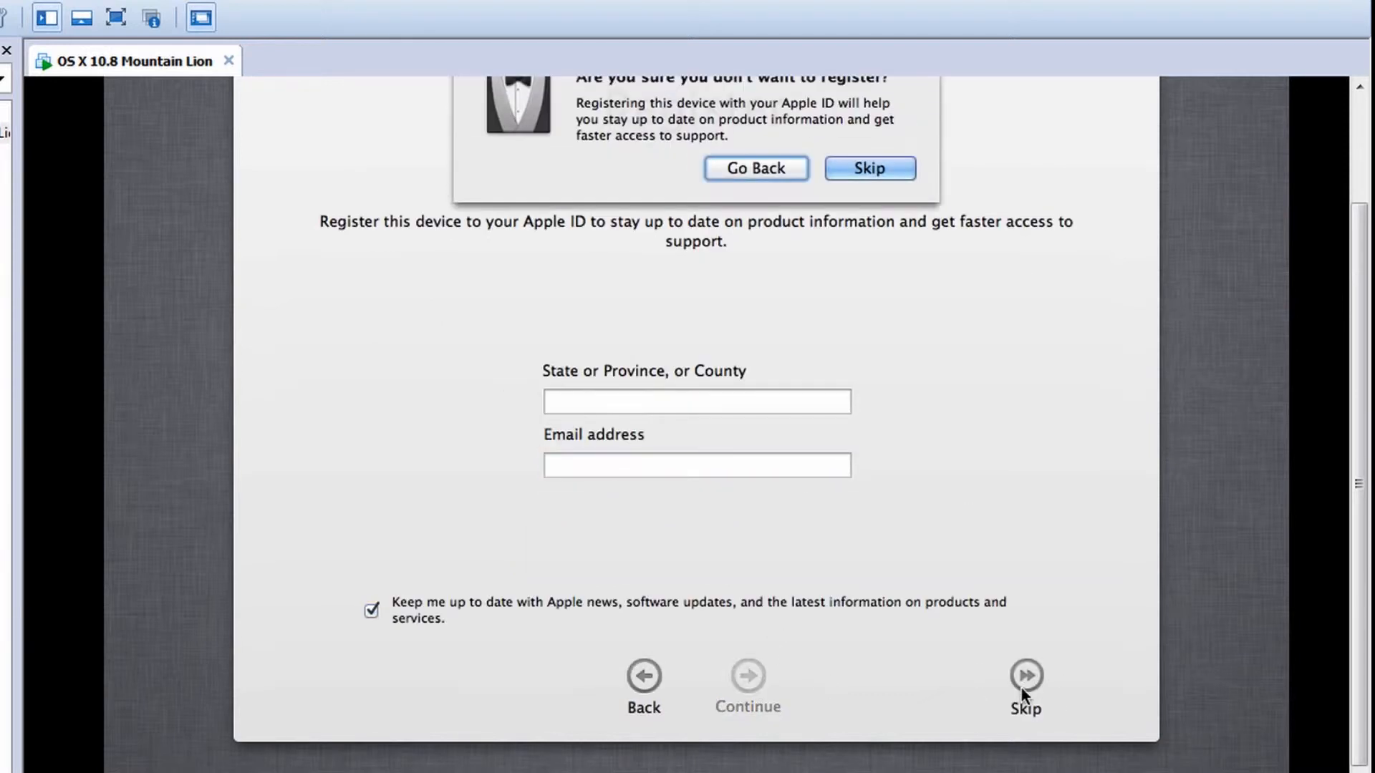
pyautogui.click(878, 171)
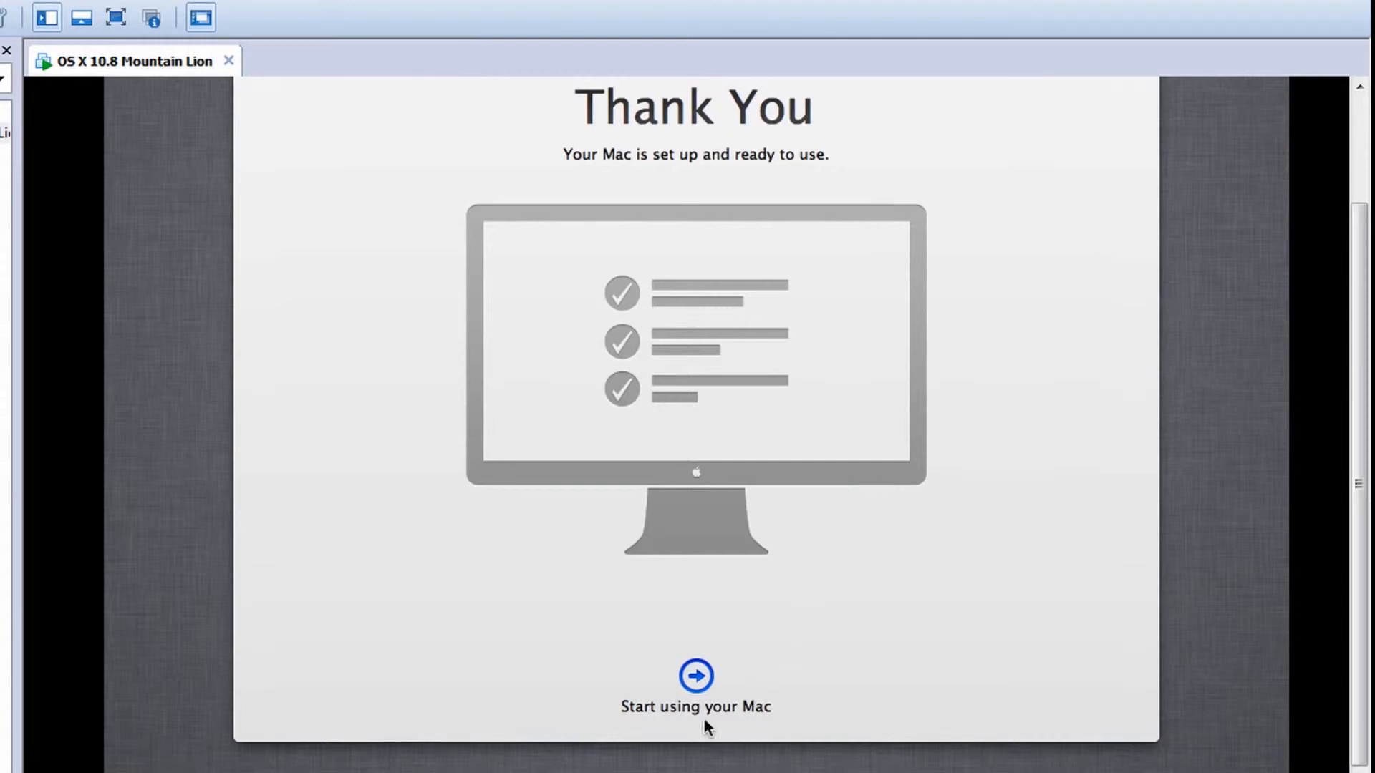
pyautogui.click(697, 683)
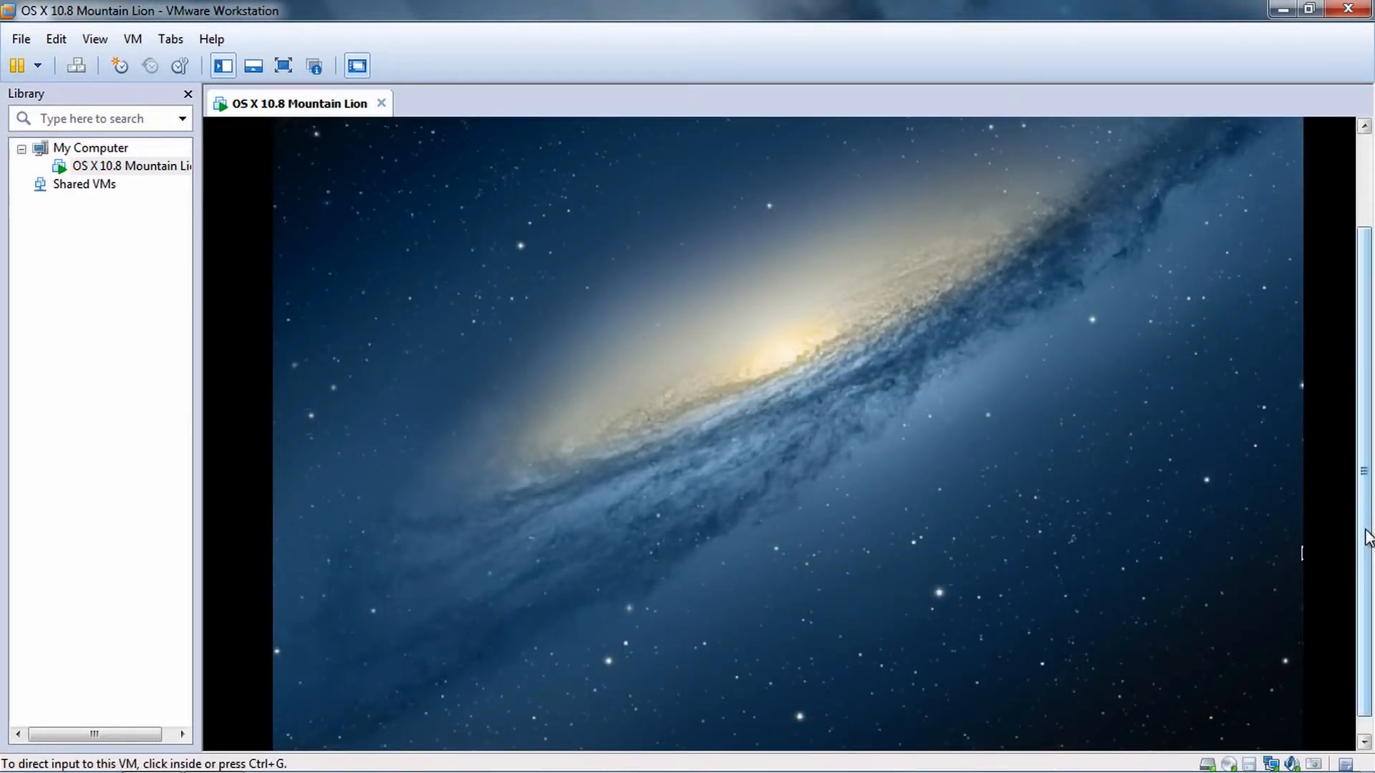
# - Open About This Mac to check the installed OS X version, processor and memory
pyautogui.moveTo(1365, 533); pyautogui.dragTo(1365, 561)
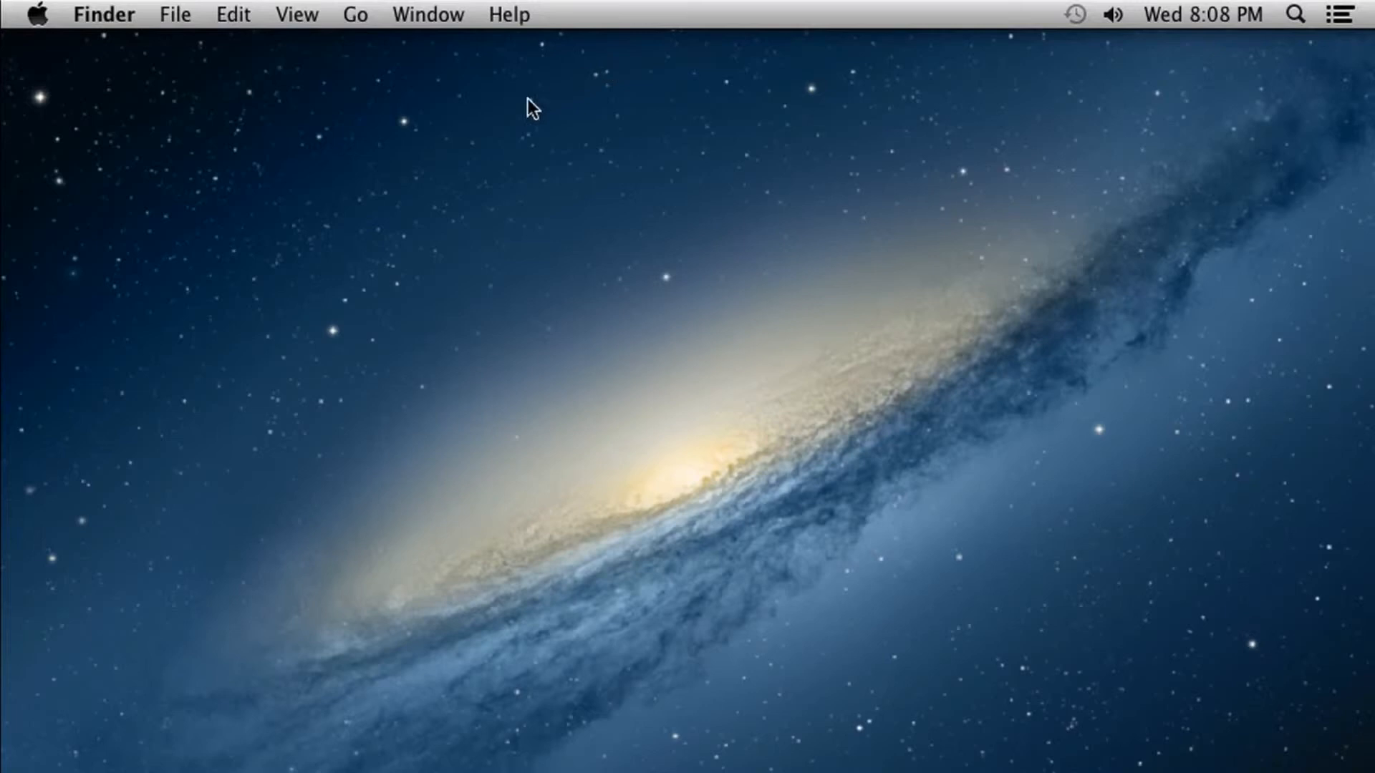
pyautogui.click(36, 13)
pyautogui.click(57, 43)
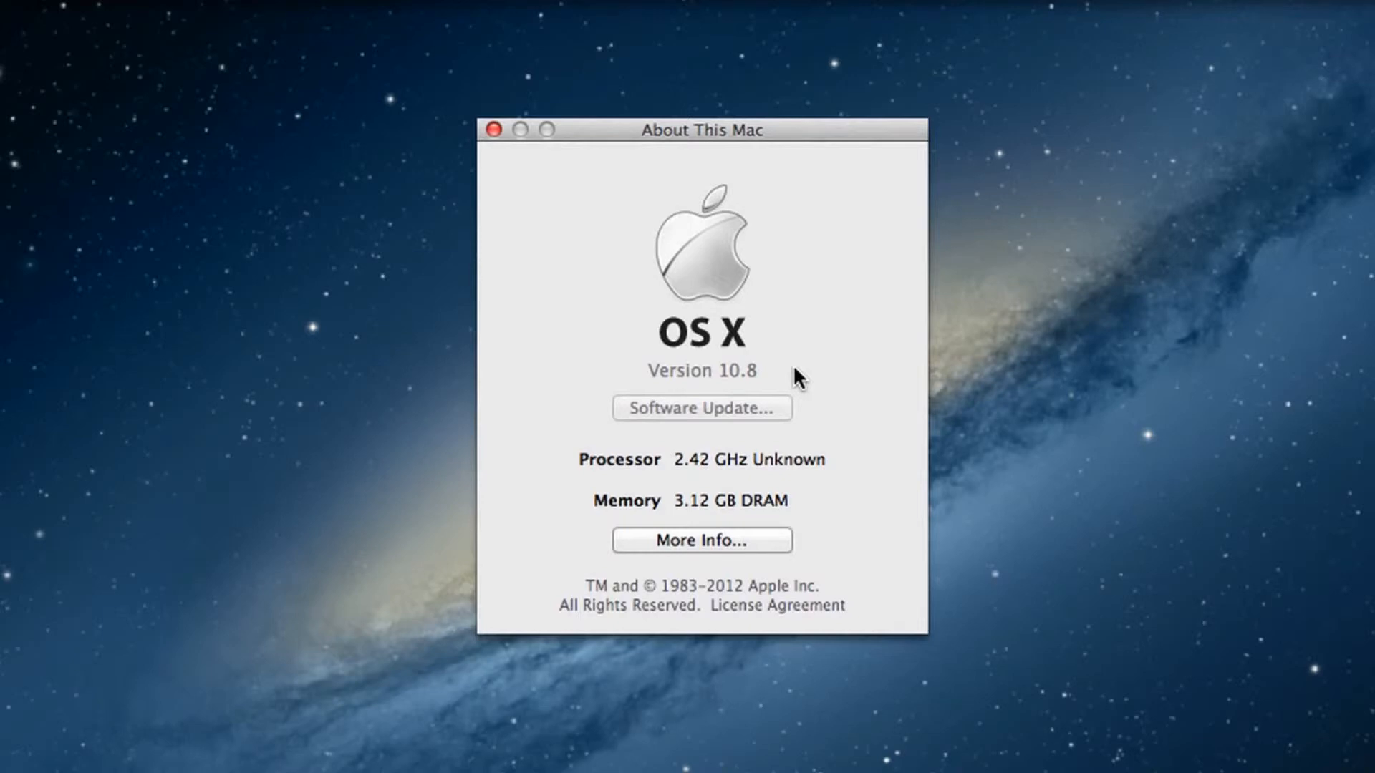
# - Close the About This Mac window, open Safari and load youtube.com/videoorchard
pyautogui.click(494, 129)
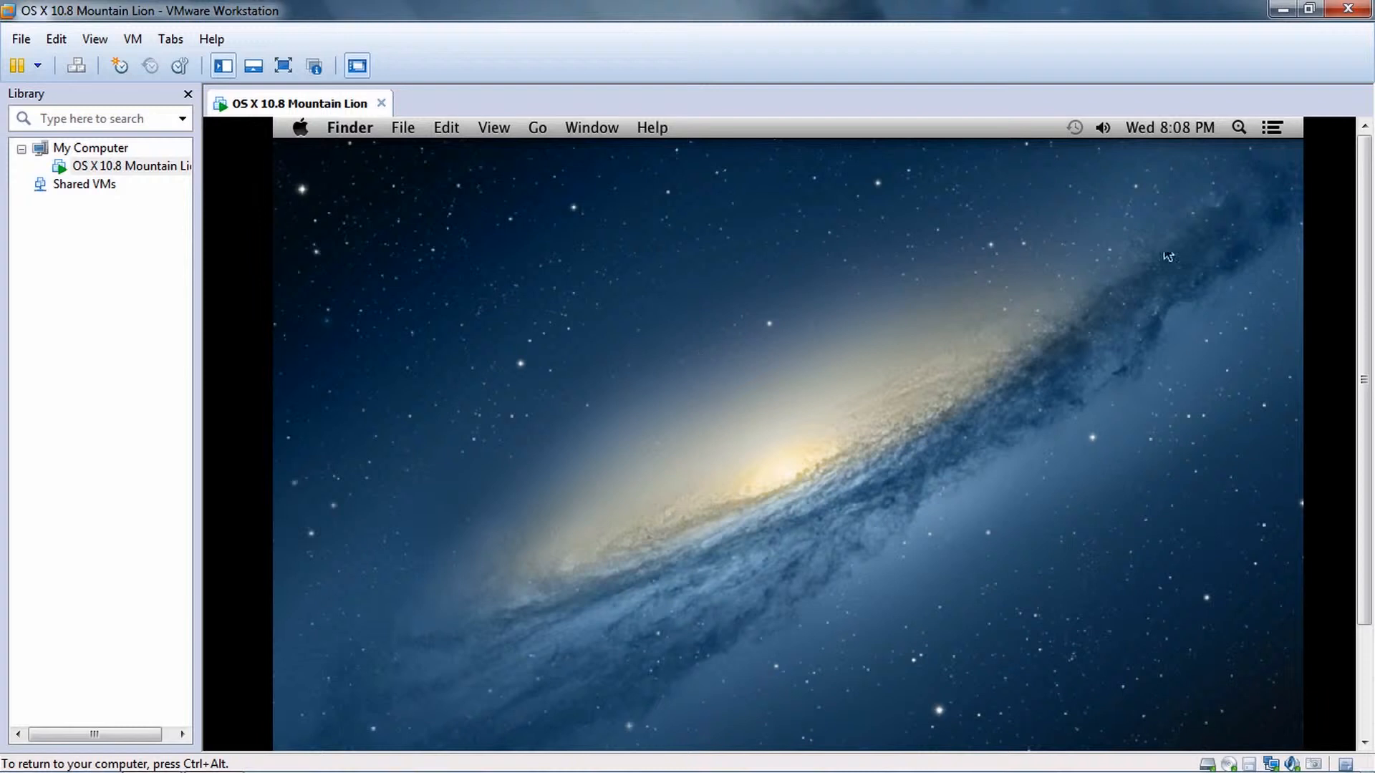
pyautogui.moveTo(1365, 277); pyautogui.dragTo(1367, 451)
pyautogui.click(509, 712)
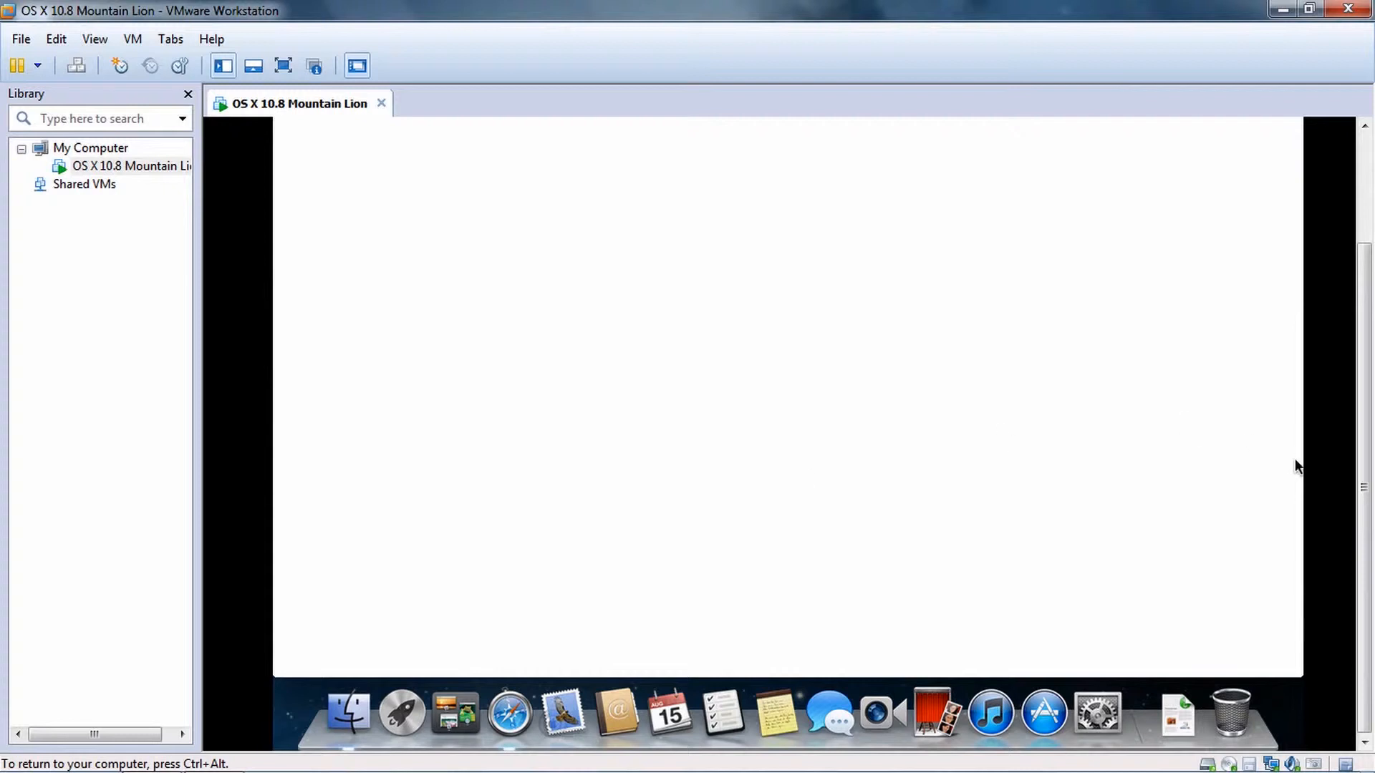
pyautogui.moveTo(1366, 481); pyautogui.dragTo(1367, 356)
pyautogui.click(734, 174)
pyautogui.write('youtube')
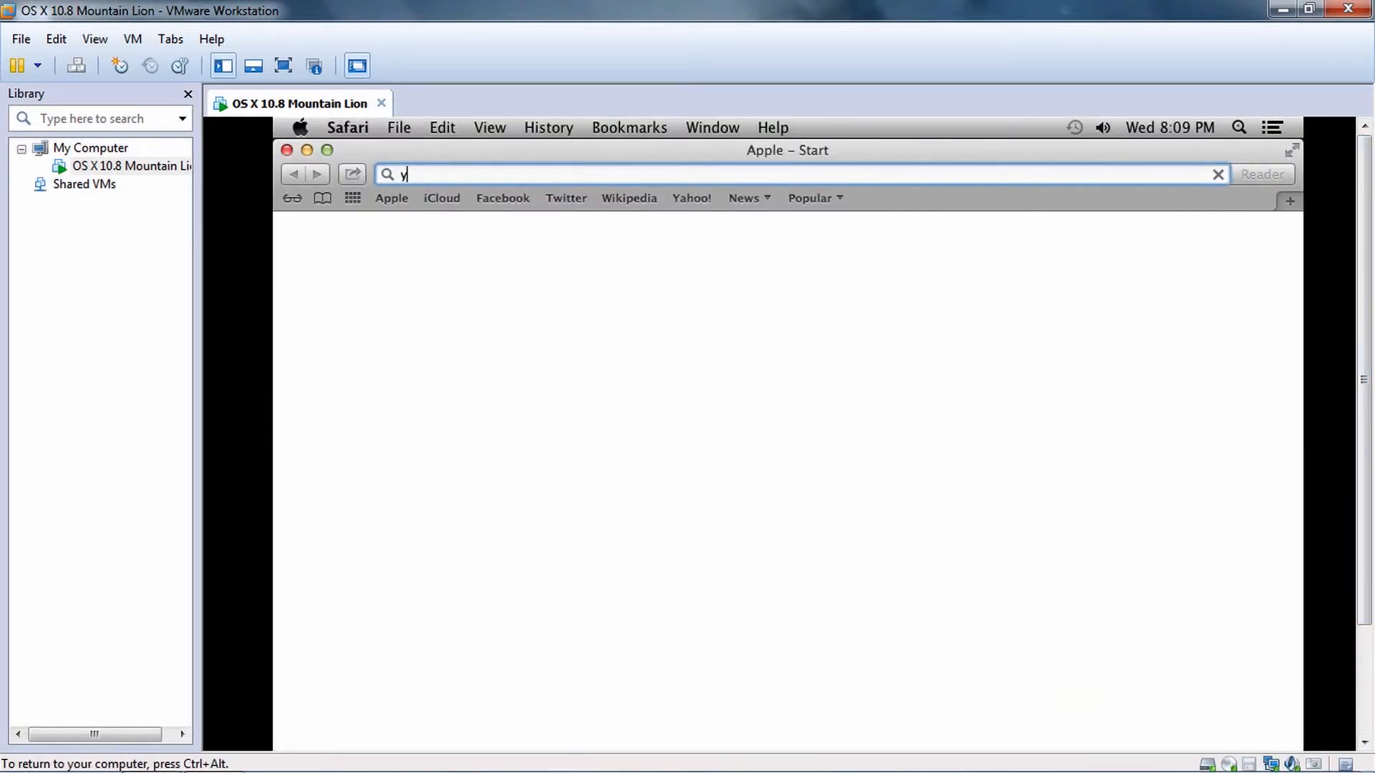
pyautogui.write('.com/vi')
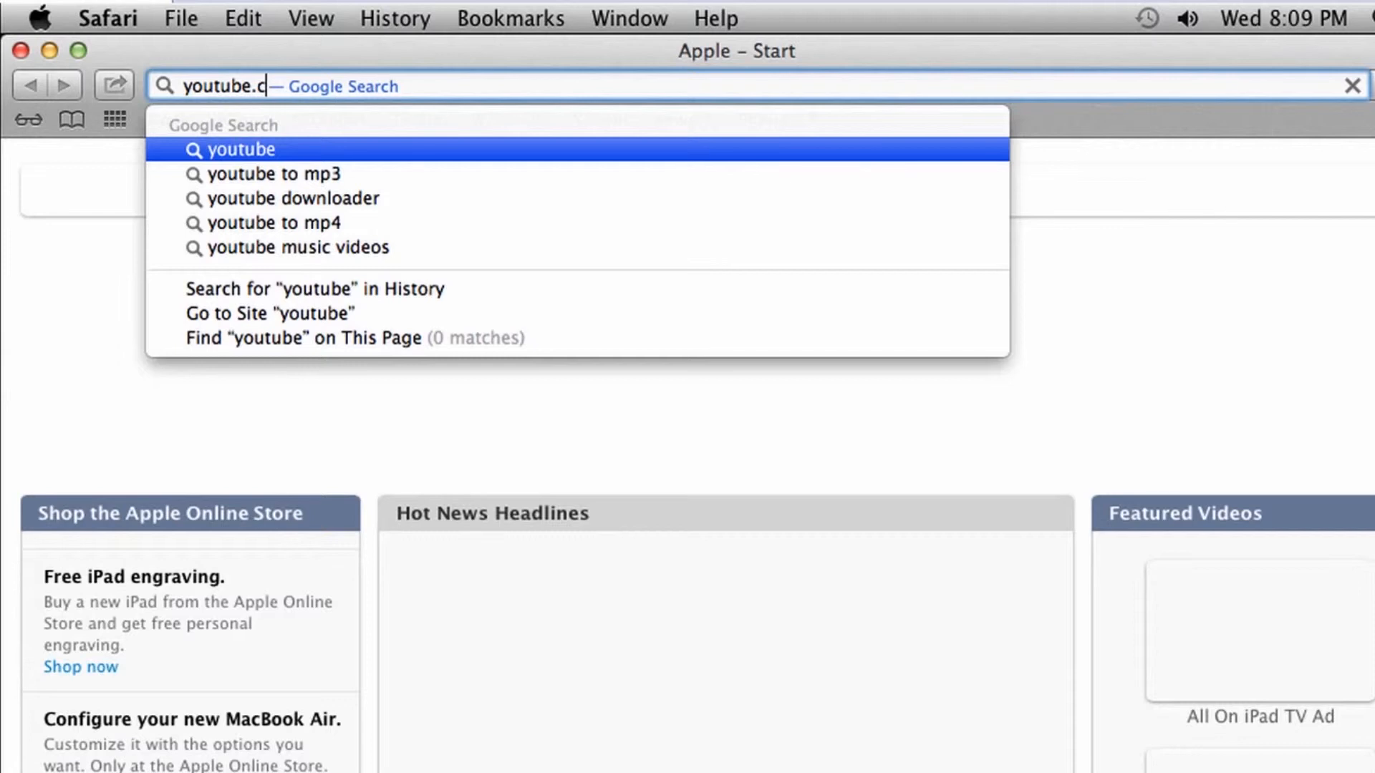
pyautogui.write('deoorchard')
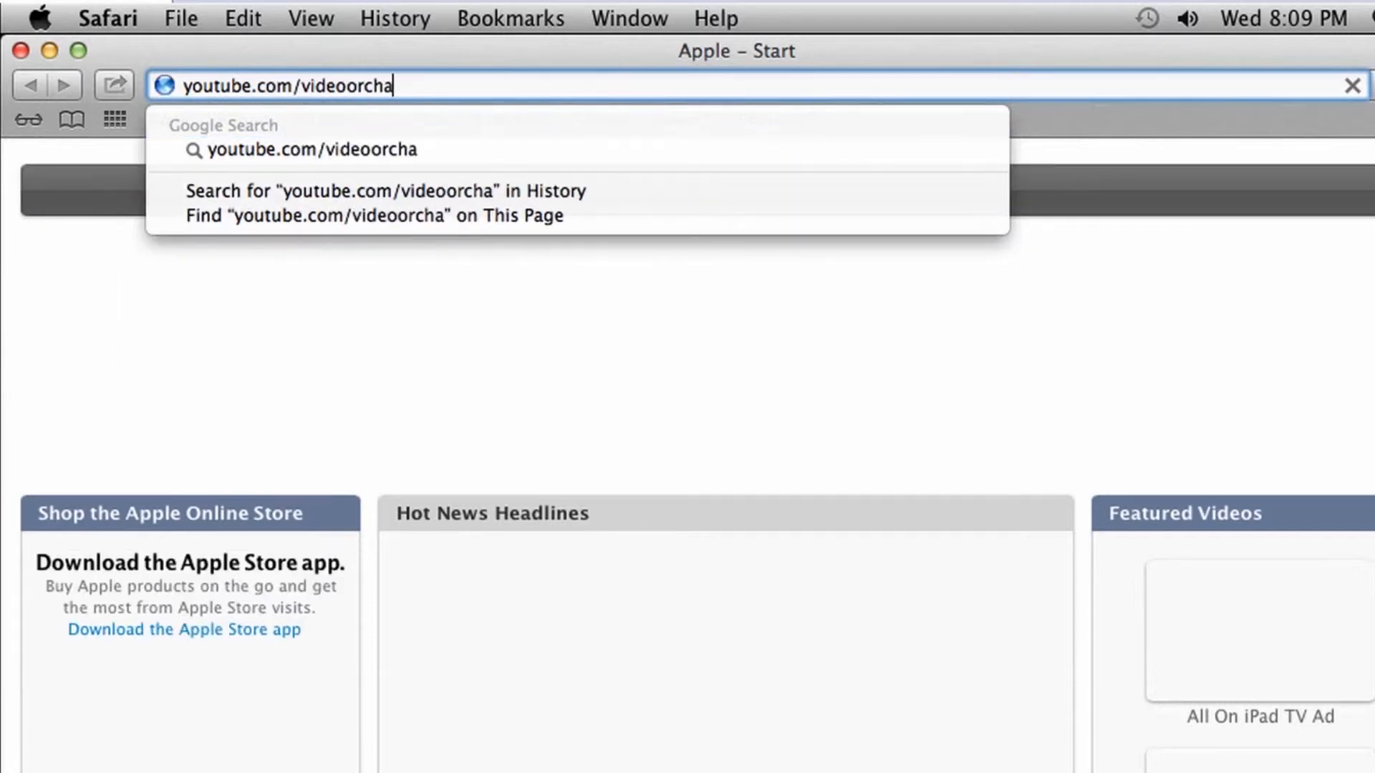
pyautogui.press('Return')
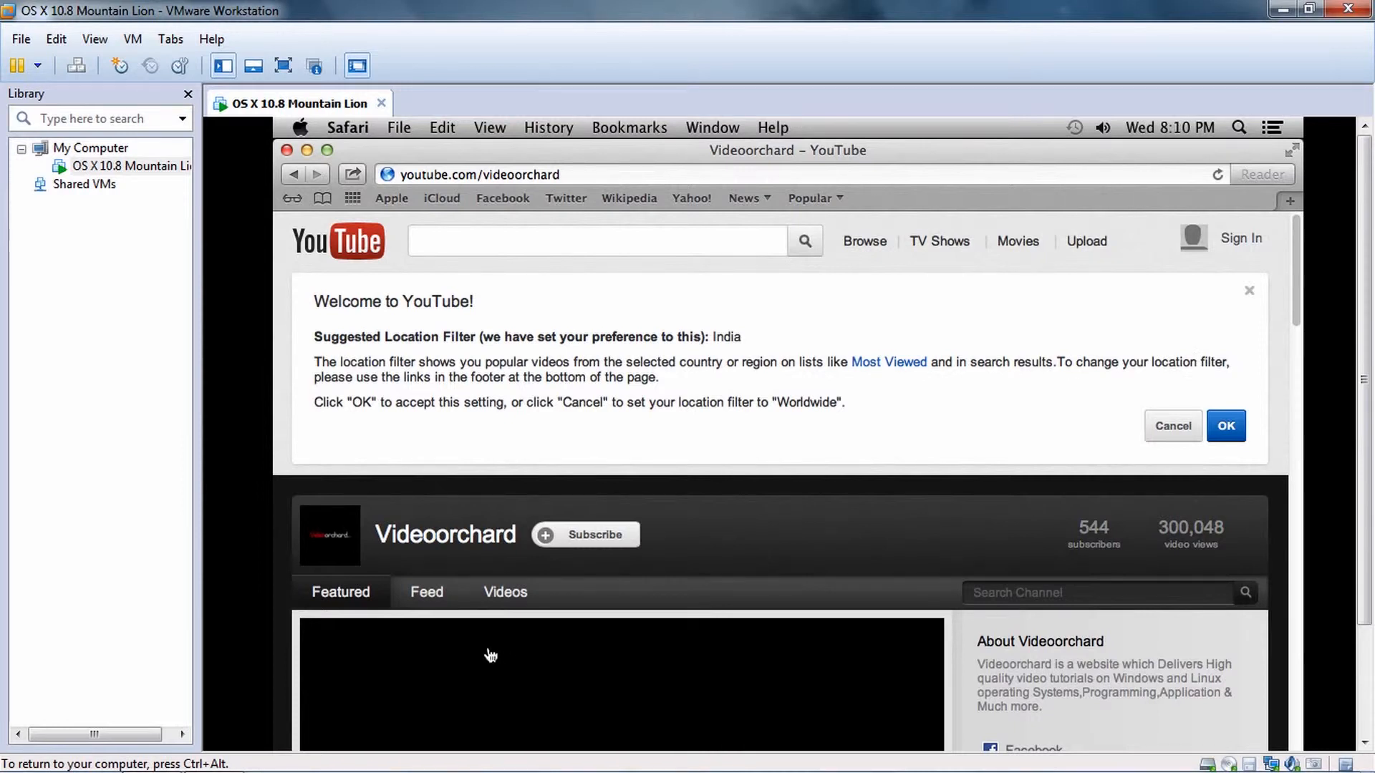
# - View the Videoorchard channel's uploaded videos and minimize the Safari window
pyautogui.click(488, 597)
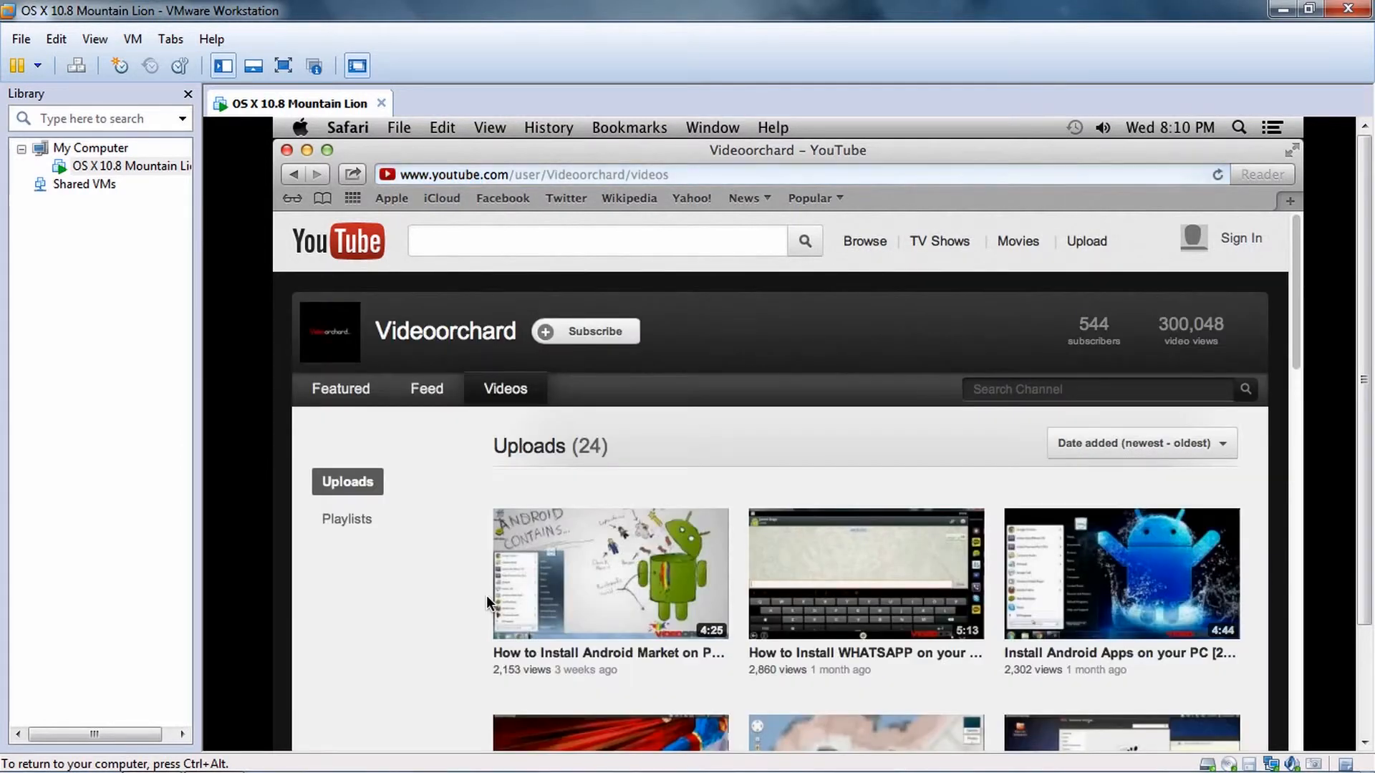
pyautogui.moveTo(1365, 387); pyautogui.dragTo(1365, 494)
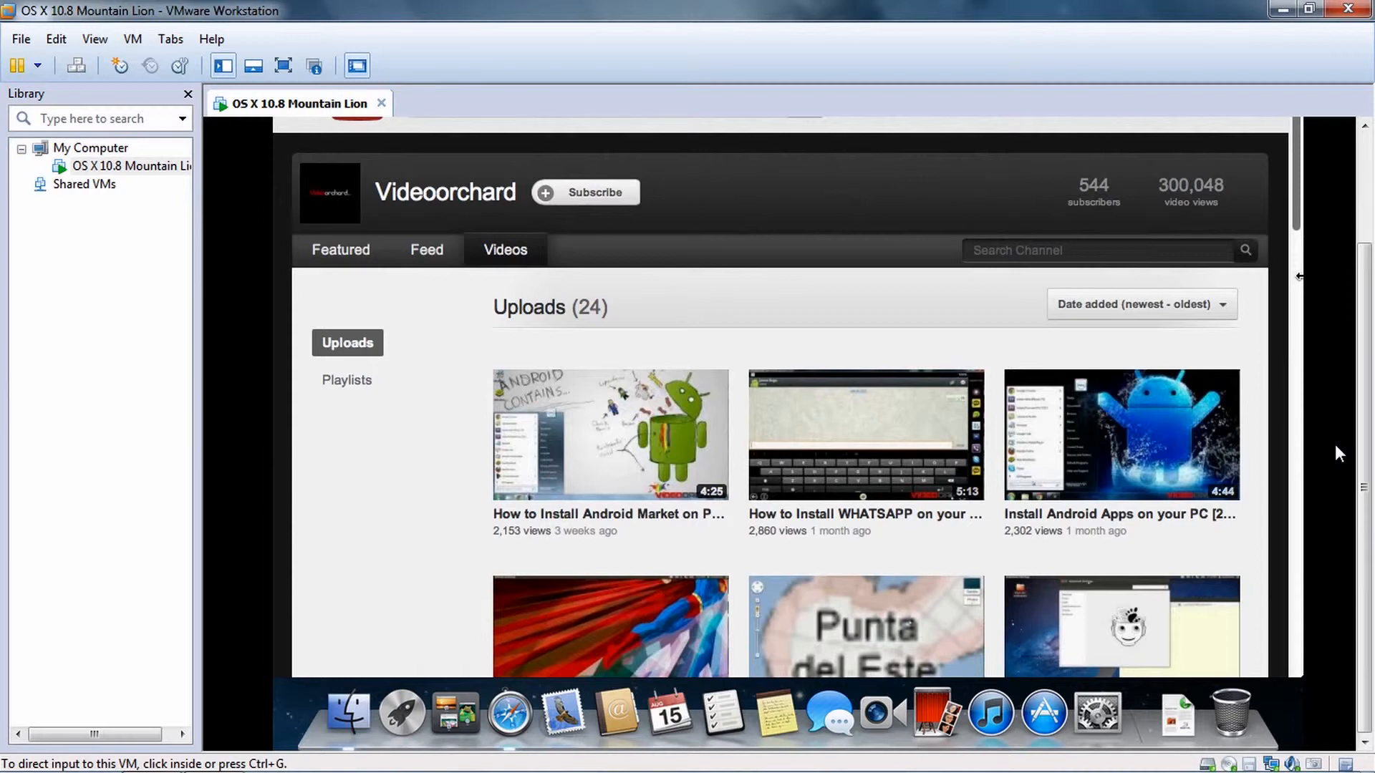
pyautogui.moveTo(1365, 458); pyautogui.dragTo(1366, 343)
pyautogui.click(306, 149)
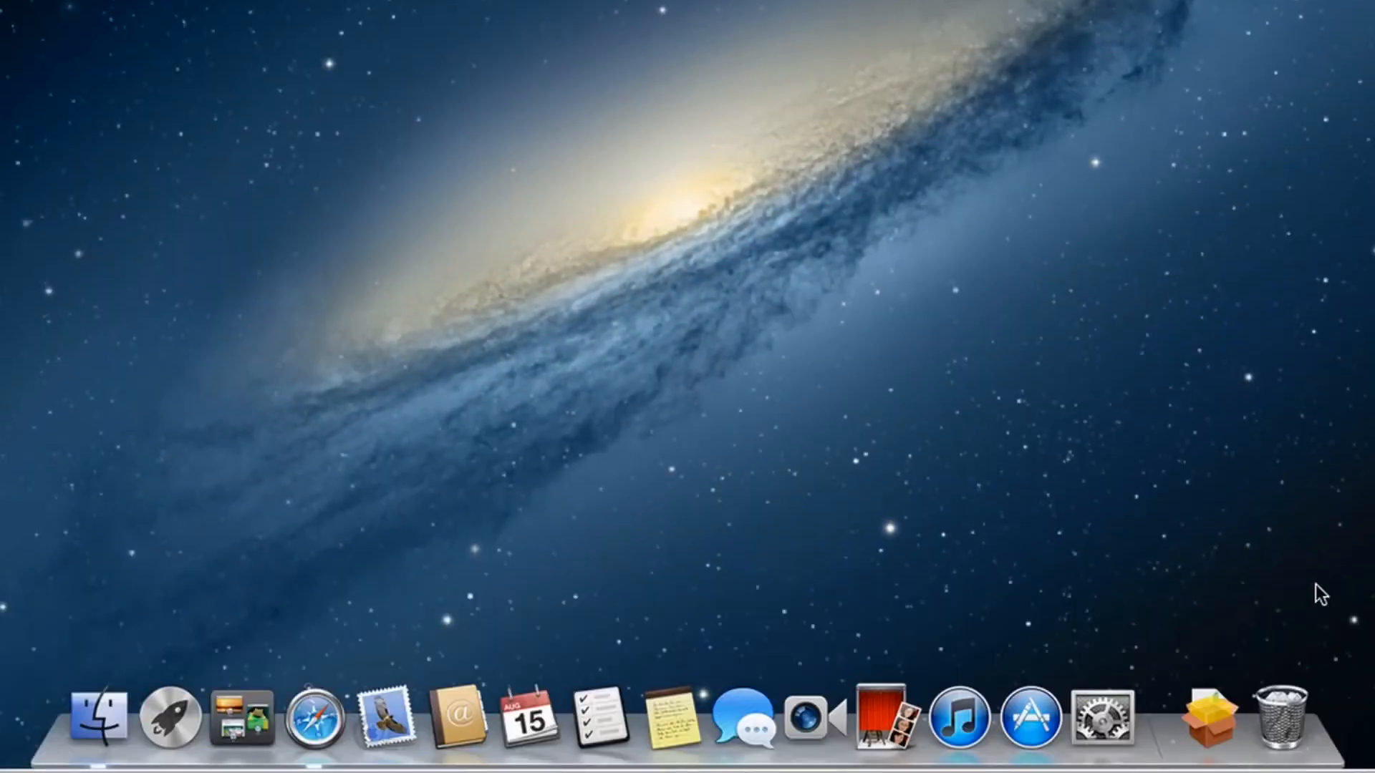
# - Open the Security & Privacy settings in System Preferences and unlock them with the account password
pyautogui.click(1200, 724)
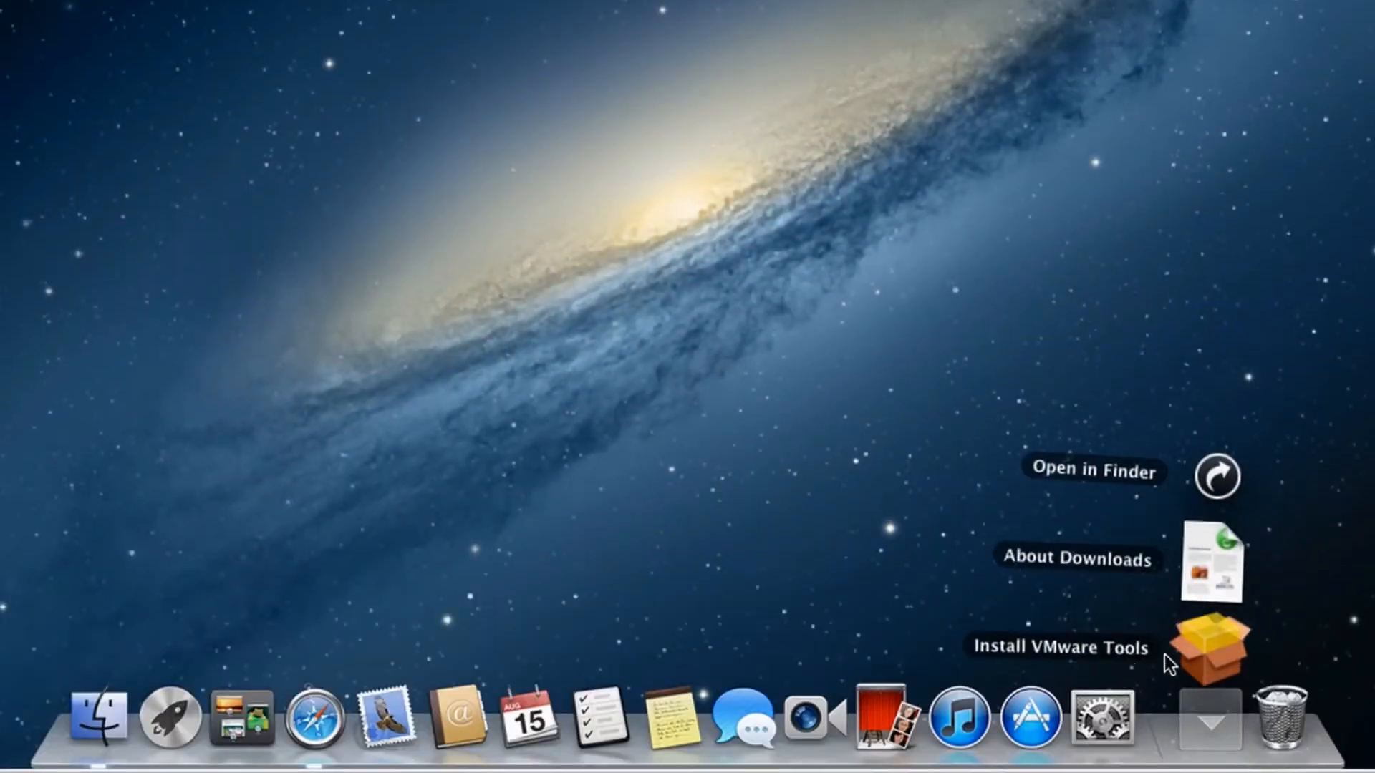
pyautogui.click(1207, 727)
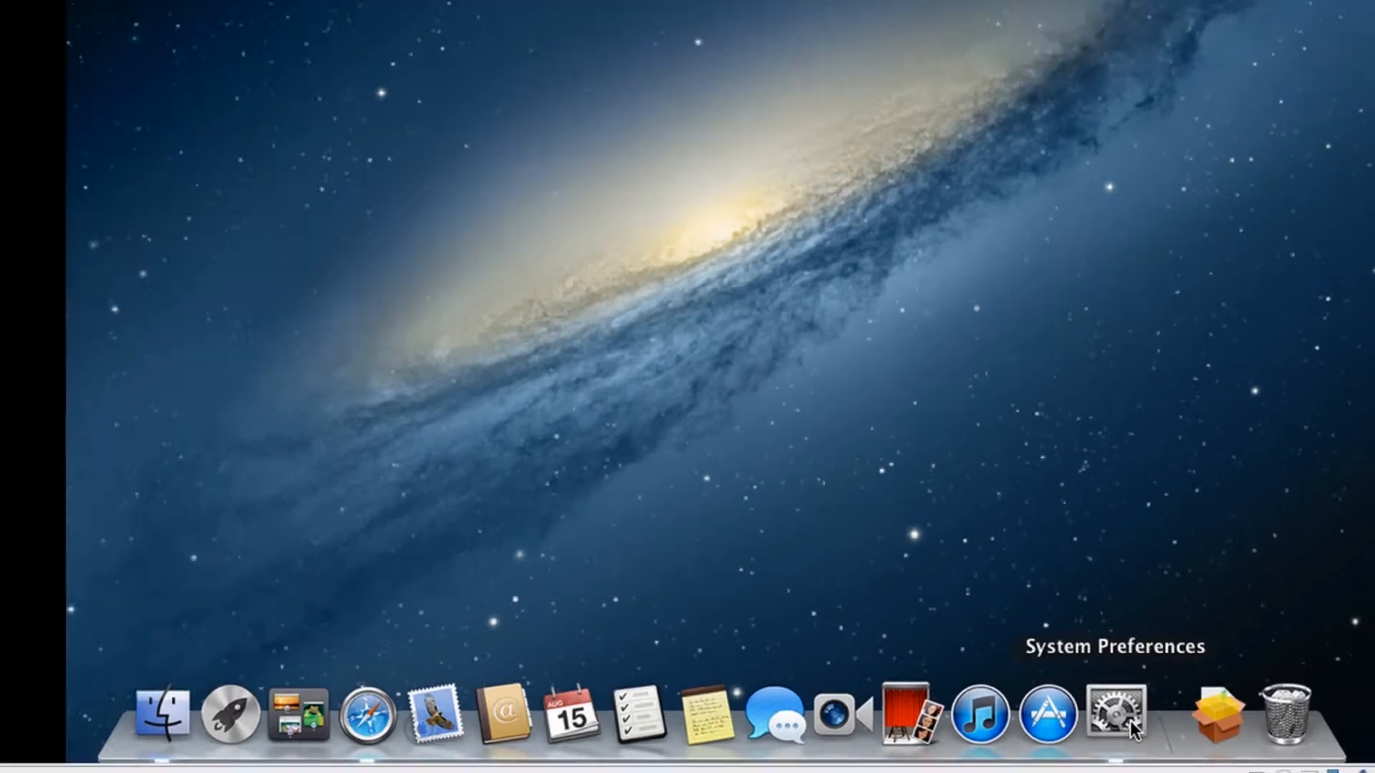
pyautogui.click(1130, 723)
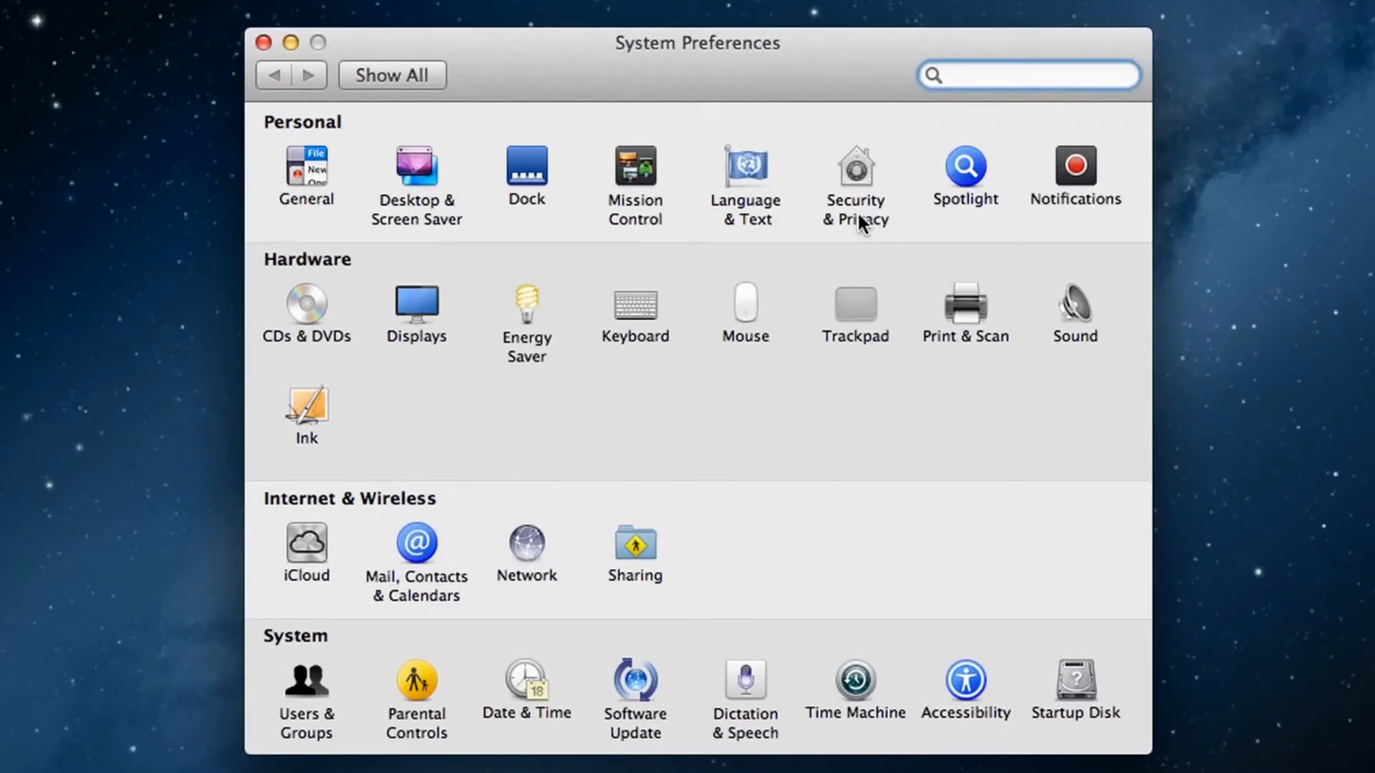
pyautogui.click(861, 223)
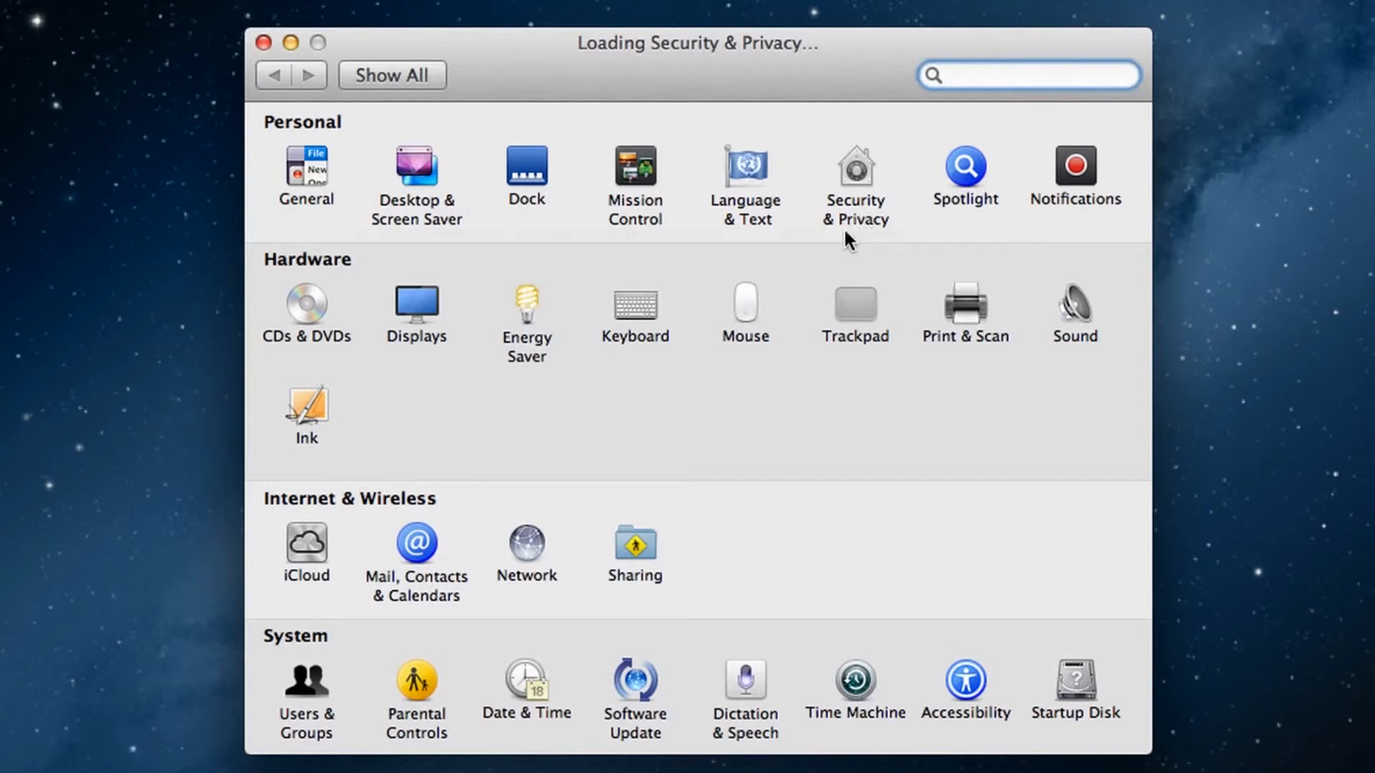
pyautogui.click(289, 679)
pyautogui.write('•••')
pyautogui.click(910, 380)
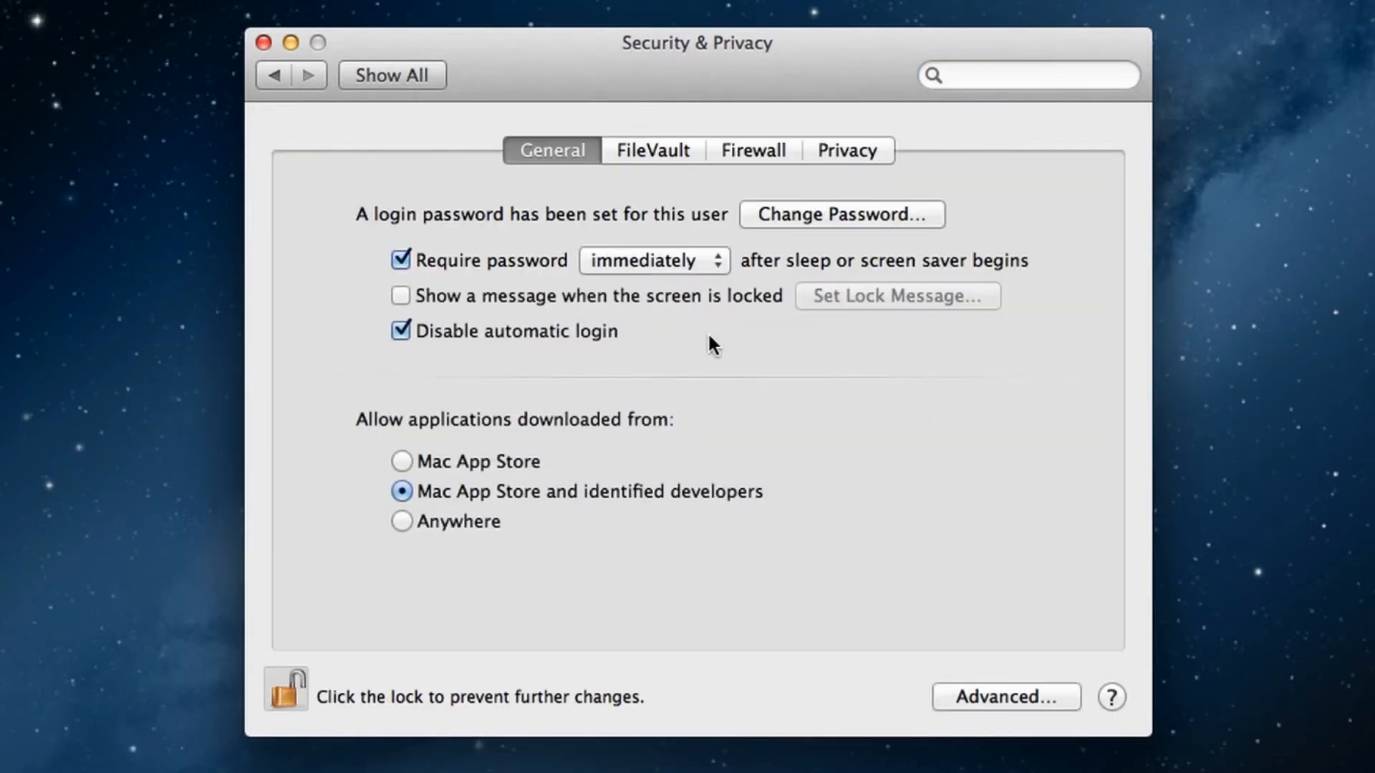
# - Allow applications downloaded from Anywhere, lock the Security & Privacy settings again and close System Preferences
pyautogui.click(403, 522)
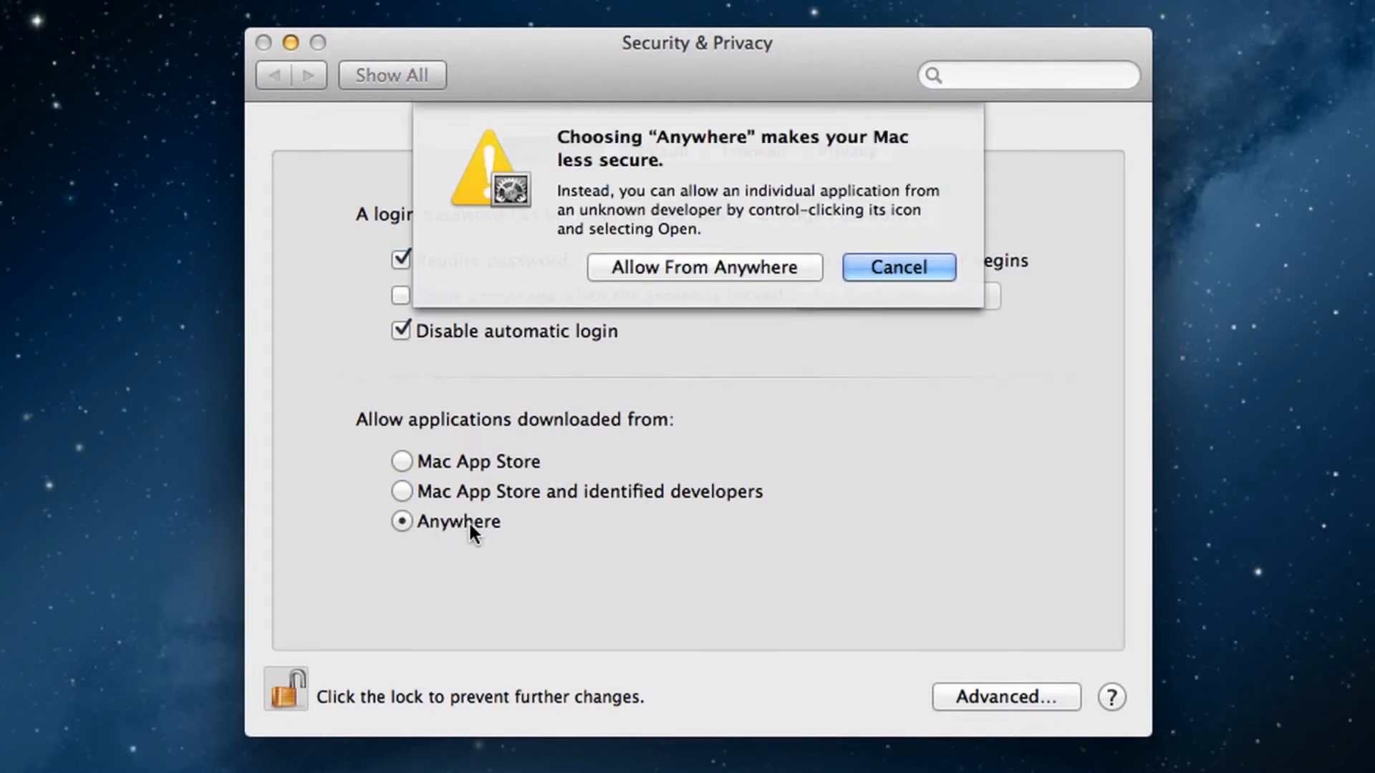
pyautogui.click(763, 265)
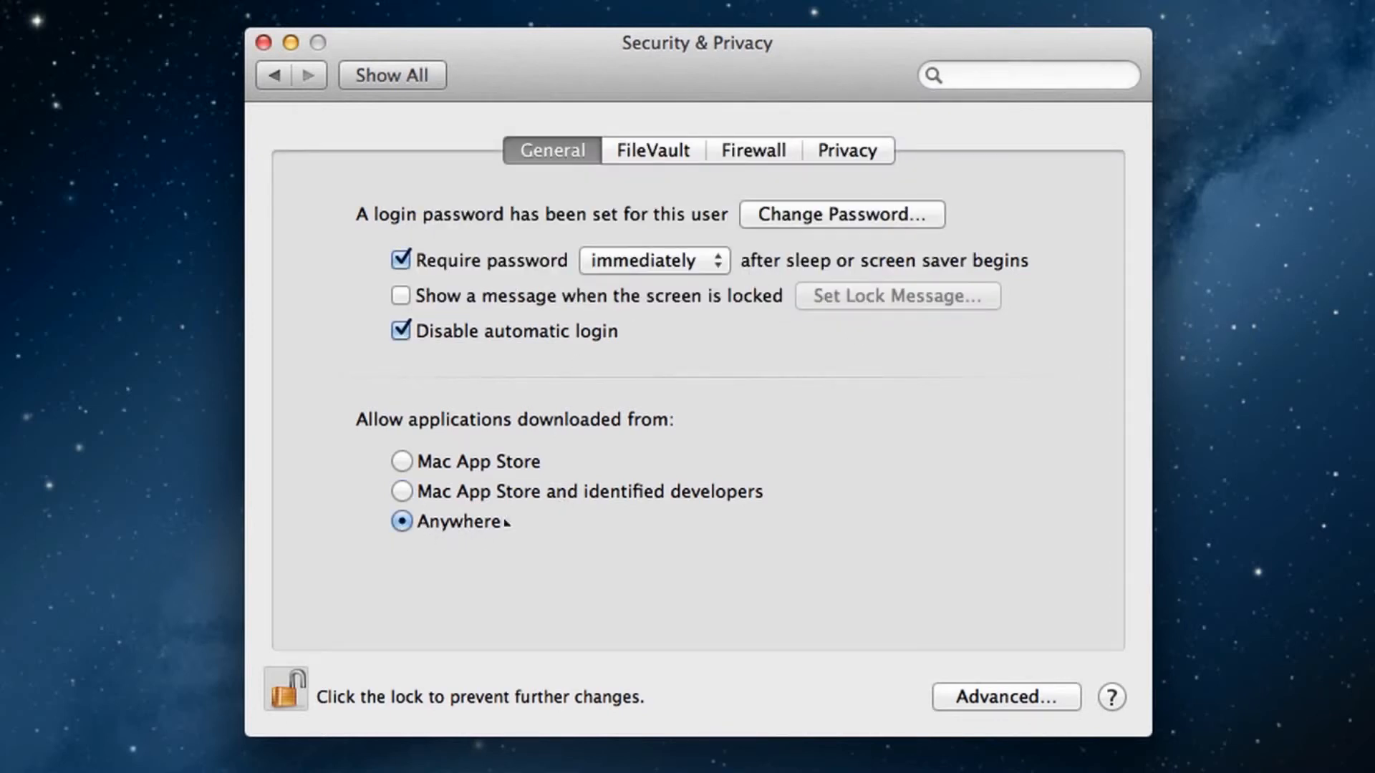
pyautogui.click(289, 686)
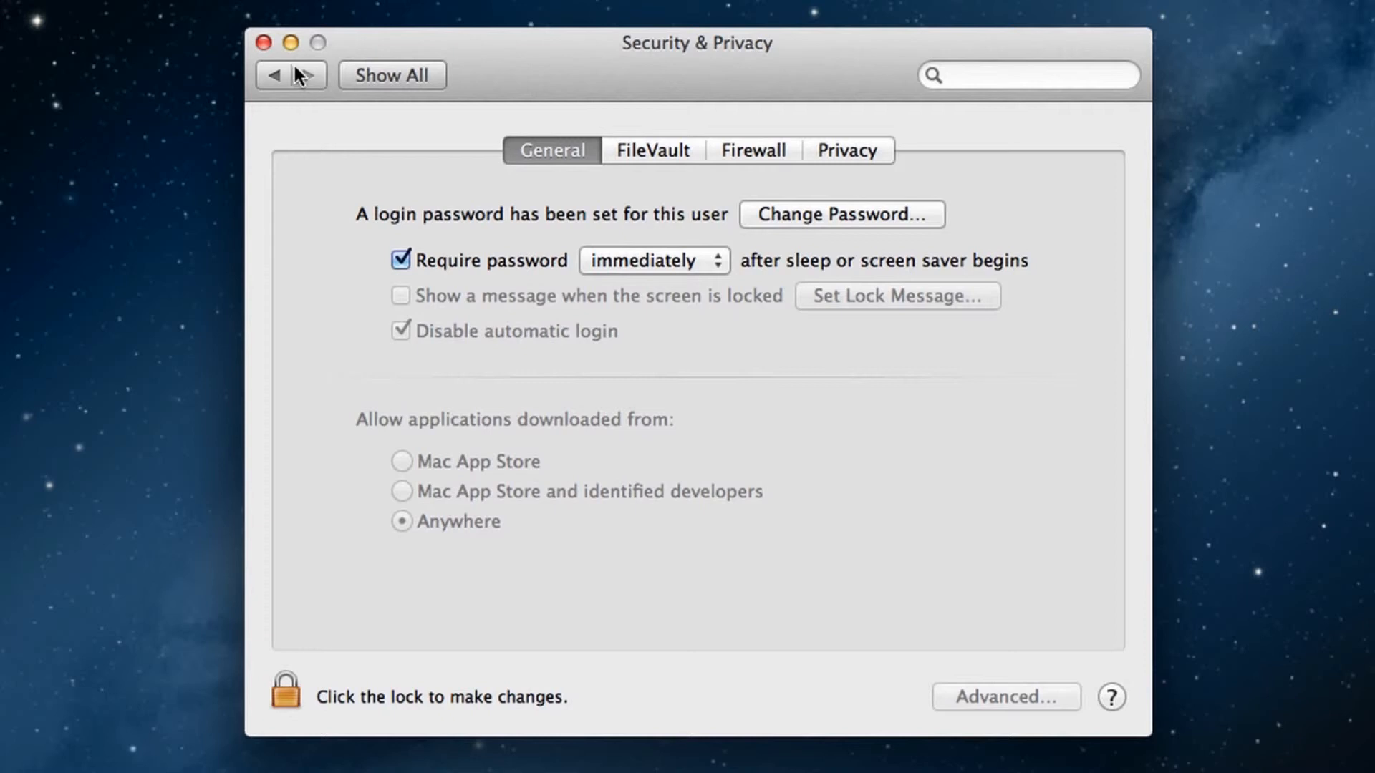
pyautogui.click(262, 43)
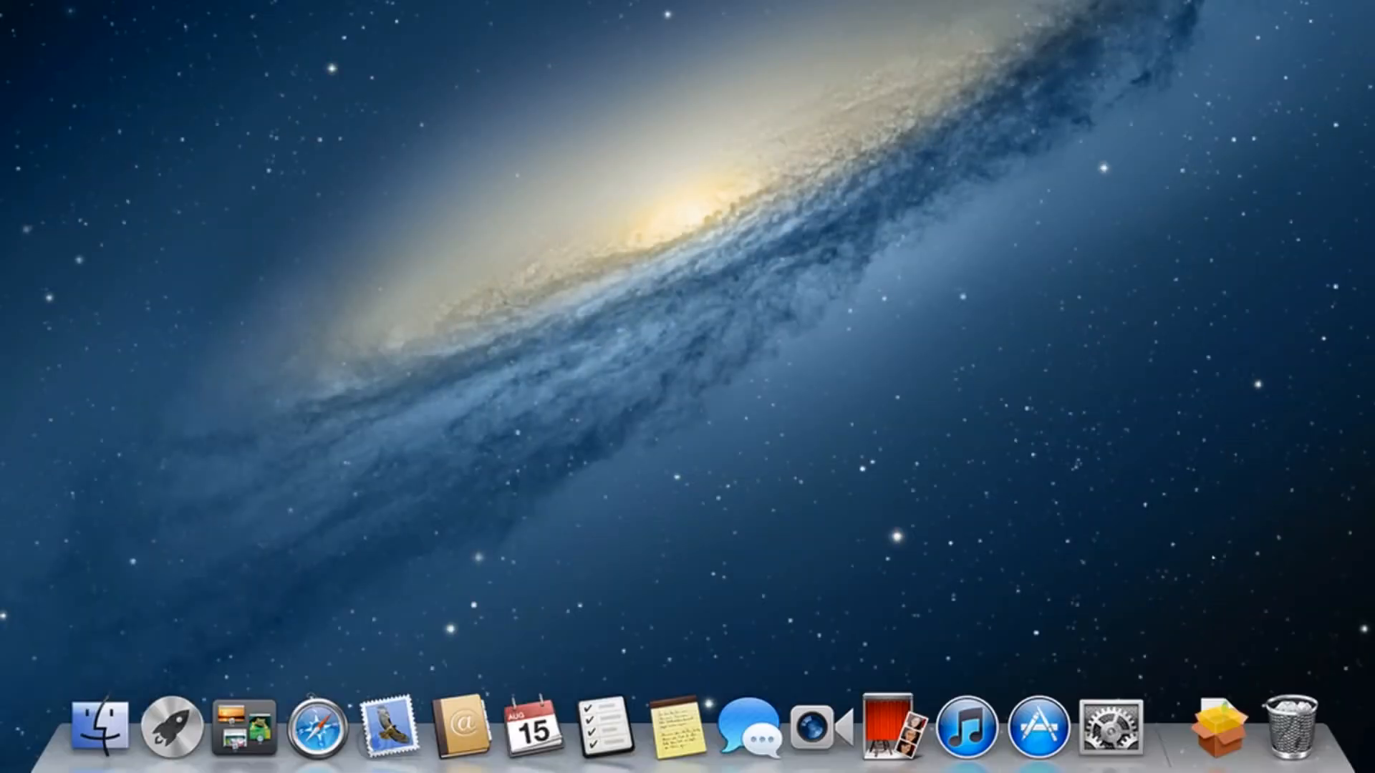
# - Launch the Install VMware Tools package from Downloads and proceed to the standard installation on the Macintosh disk
pyautogui.click(1218, 724)
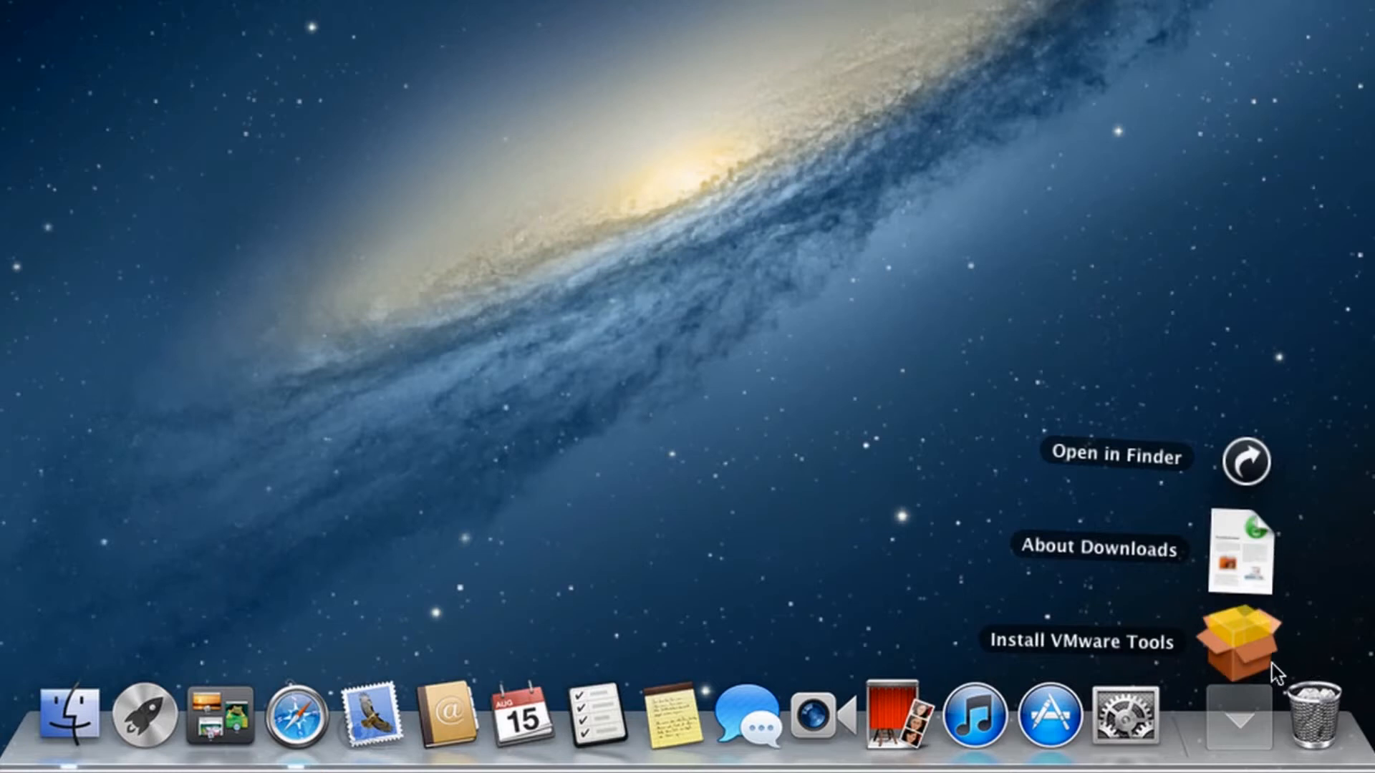
pyautogui.click(1254, 662)
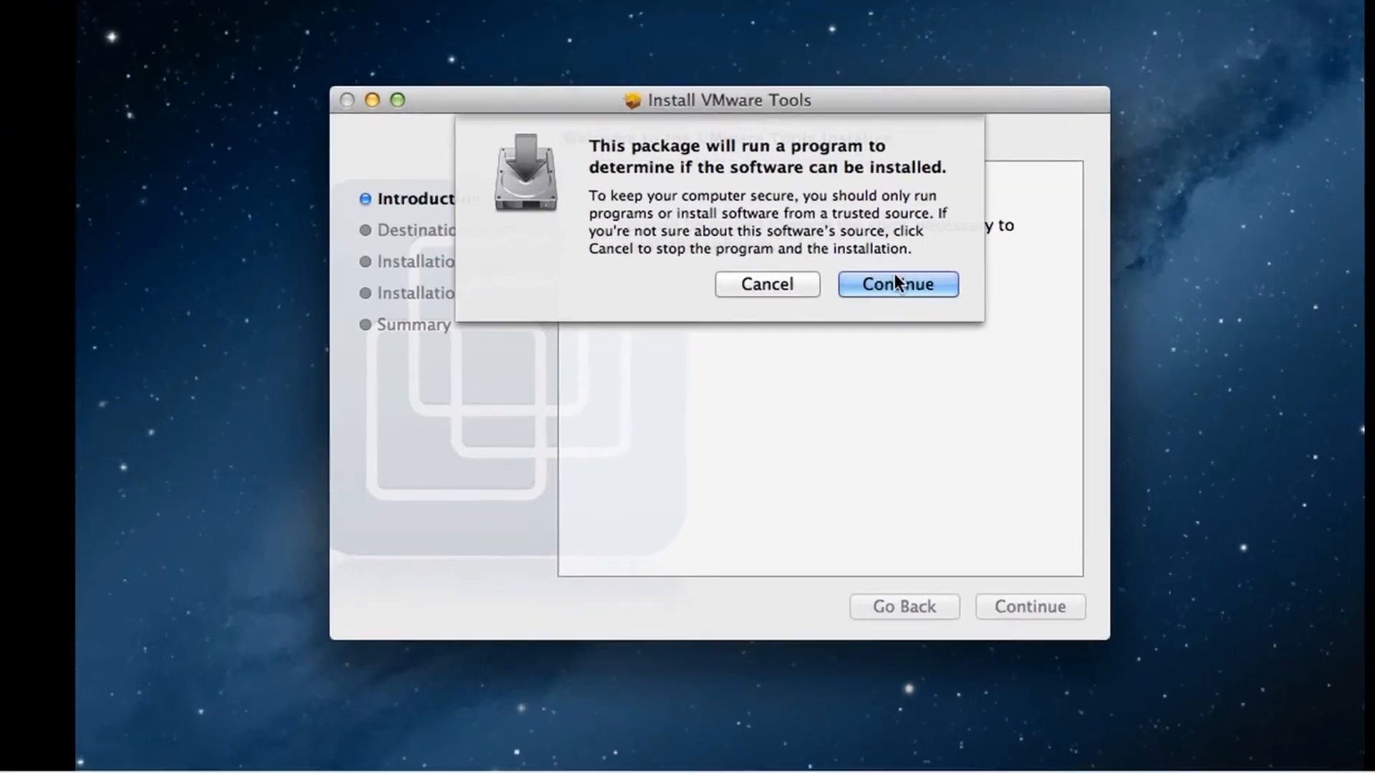
pyautogui.click(914, 361)
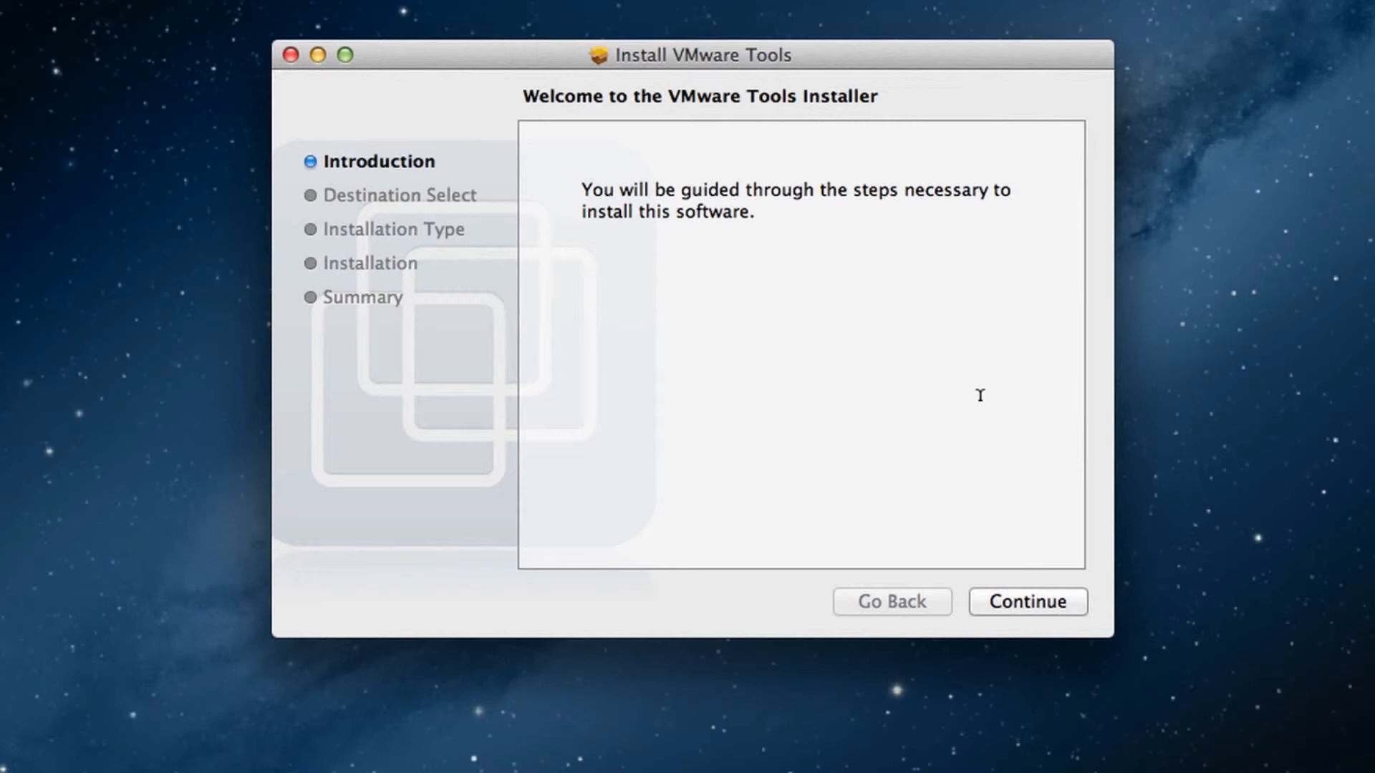
pyautogui.click(1024, 603)
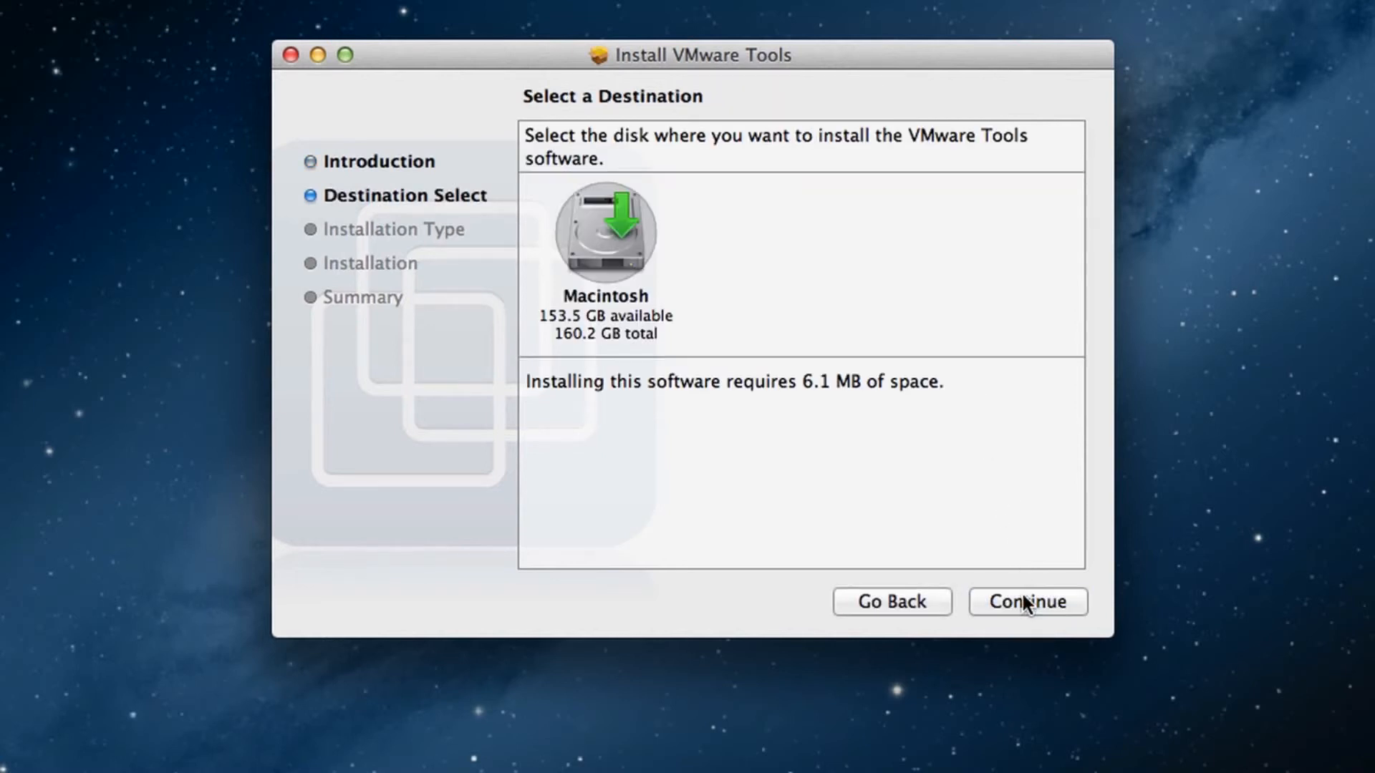
pyautogui.click(1023, 600)
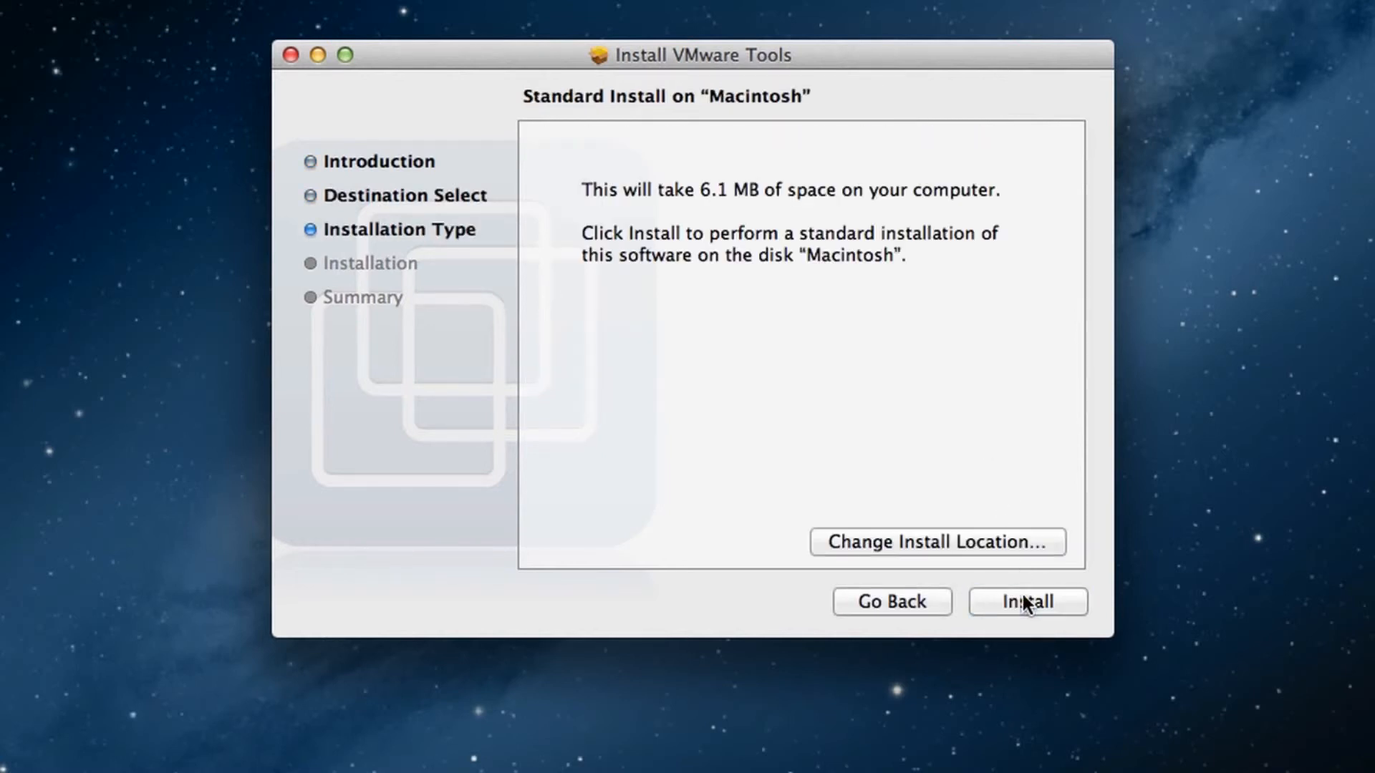
# - Try to install VMware Tools by authorizing the installer with the account password, and close the installer
pyautogui.write('•••')
pyautogui.click(892, 355)
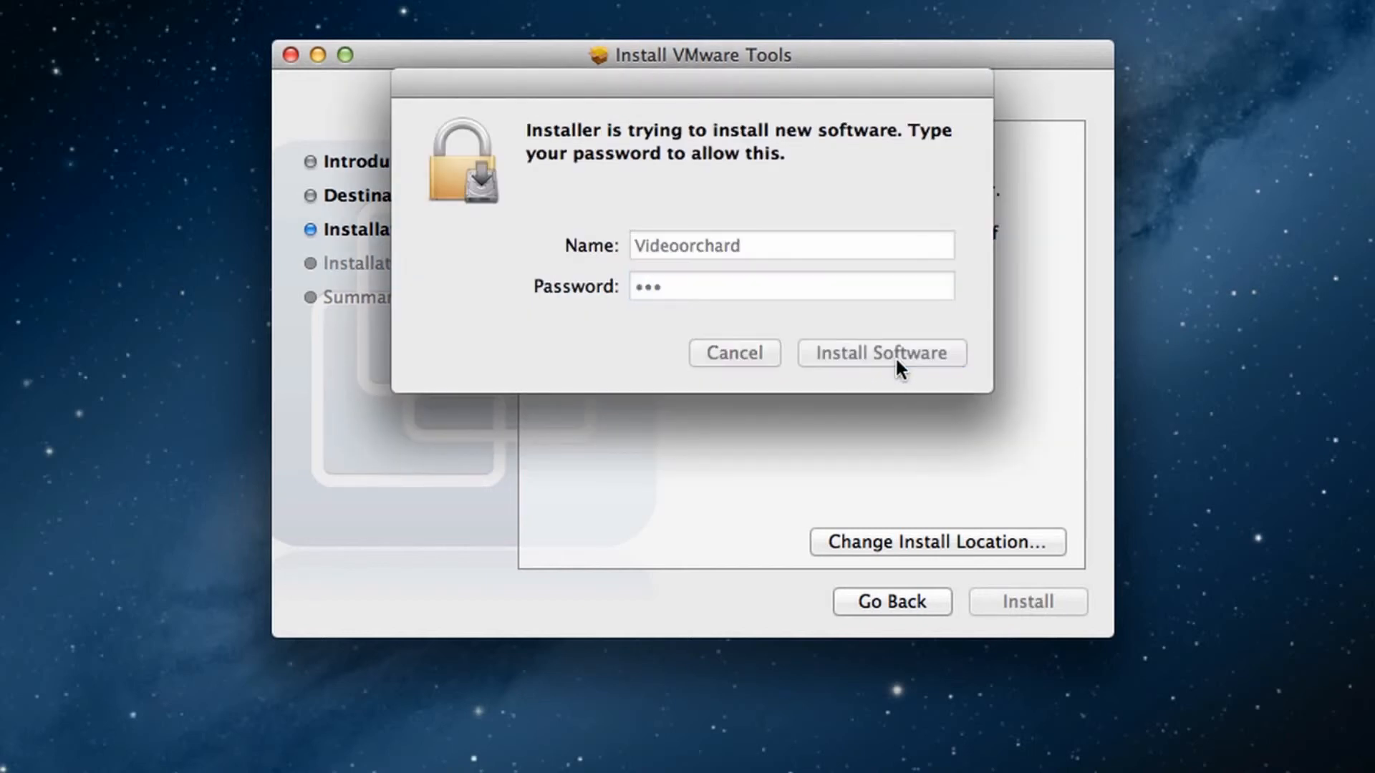
pyautogui.click(852, 228)
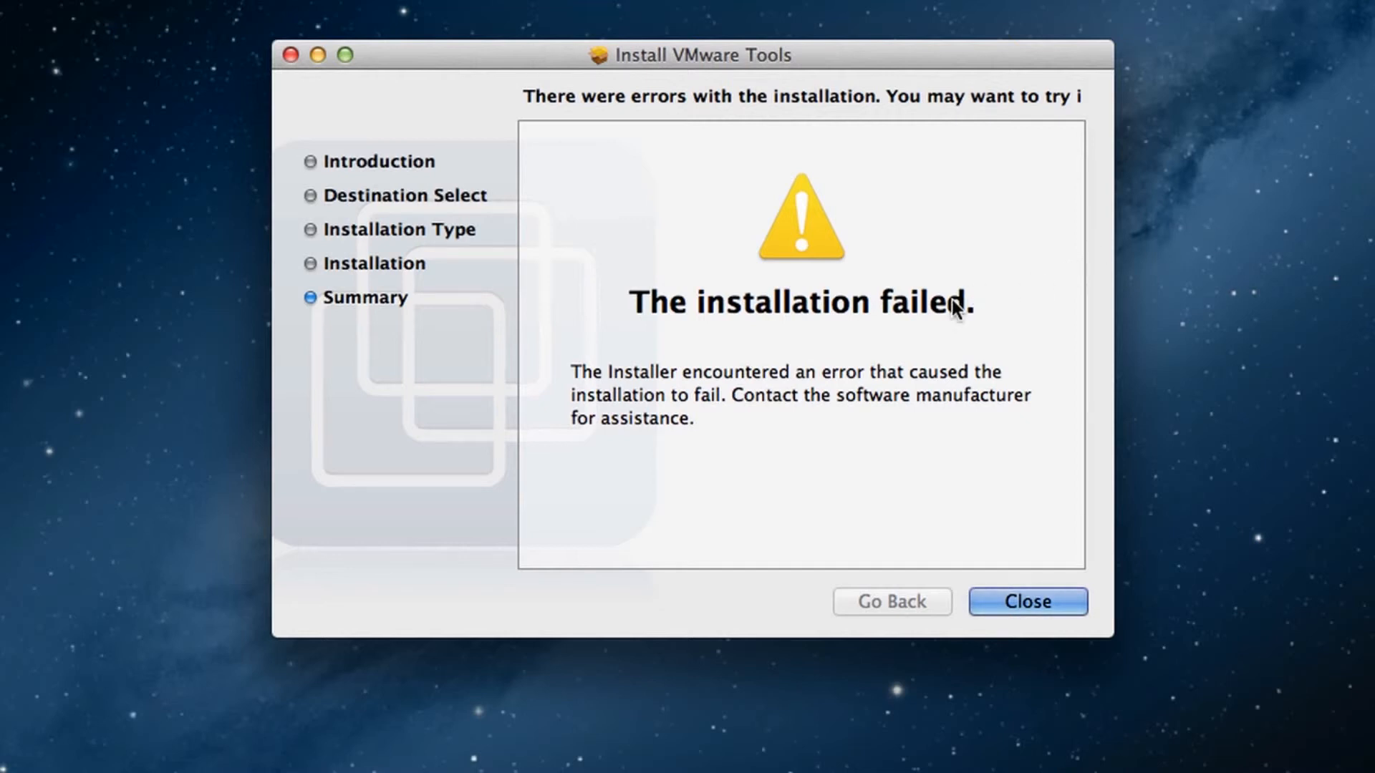
pyautogui.click(1035, 601)
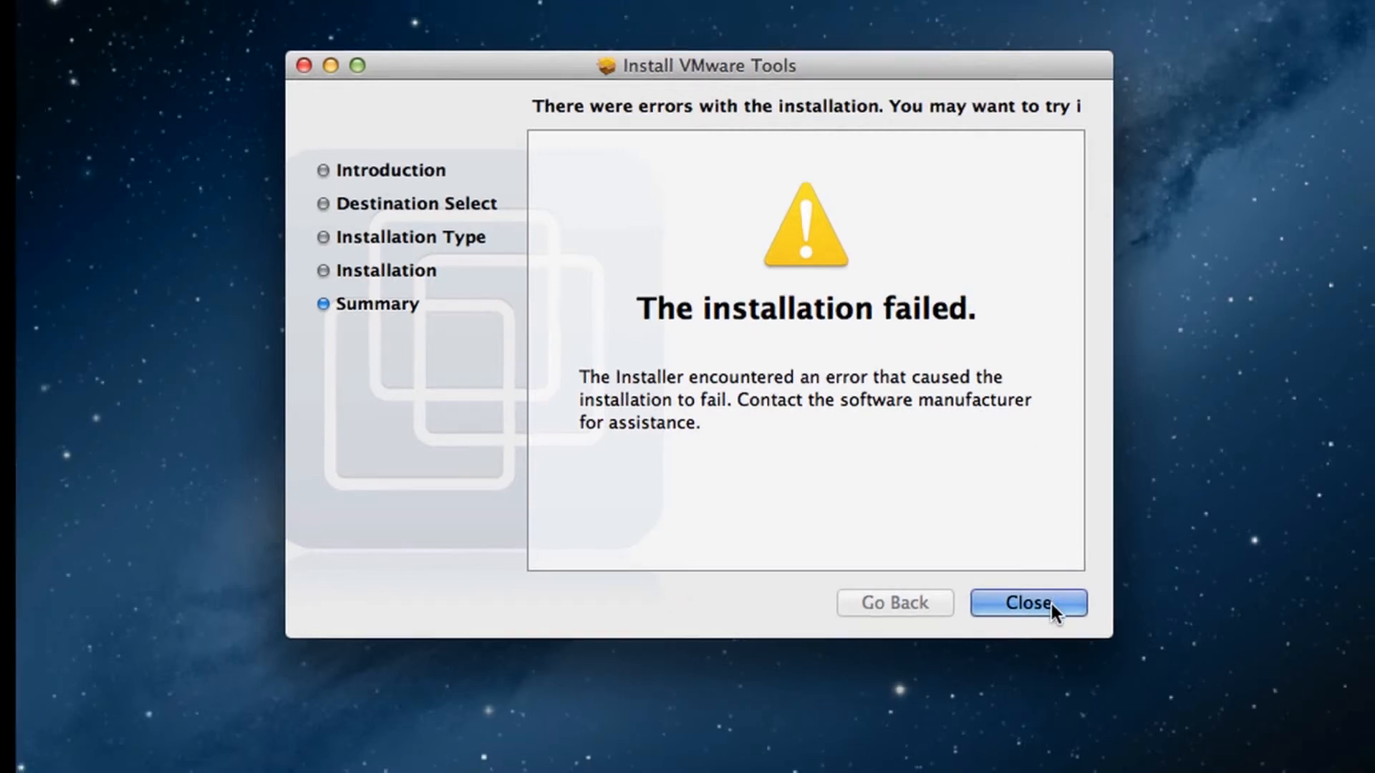
pyautogui.moveTo(1365, 478); pyautogui.dragTo(1367, 338)
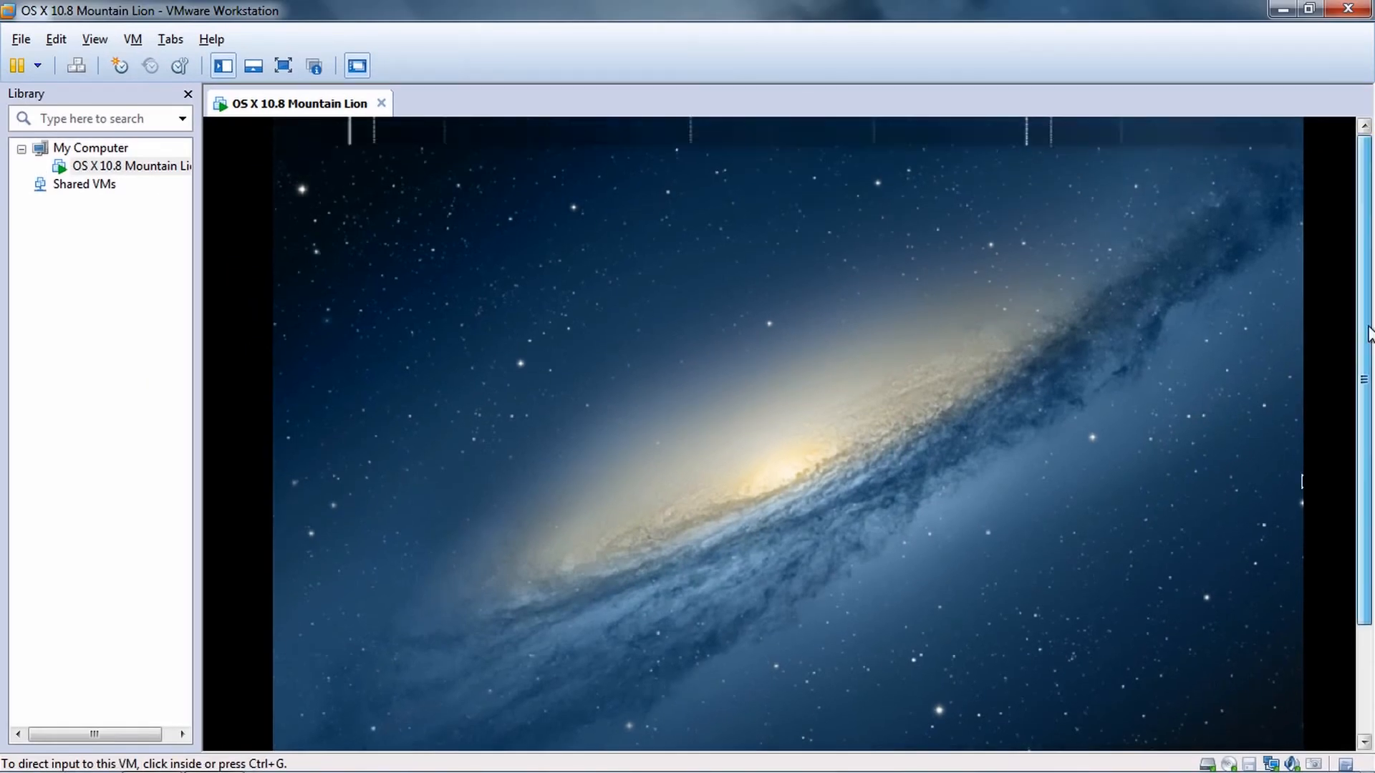